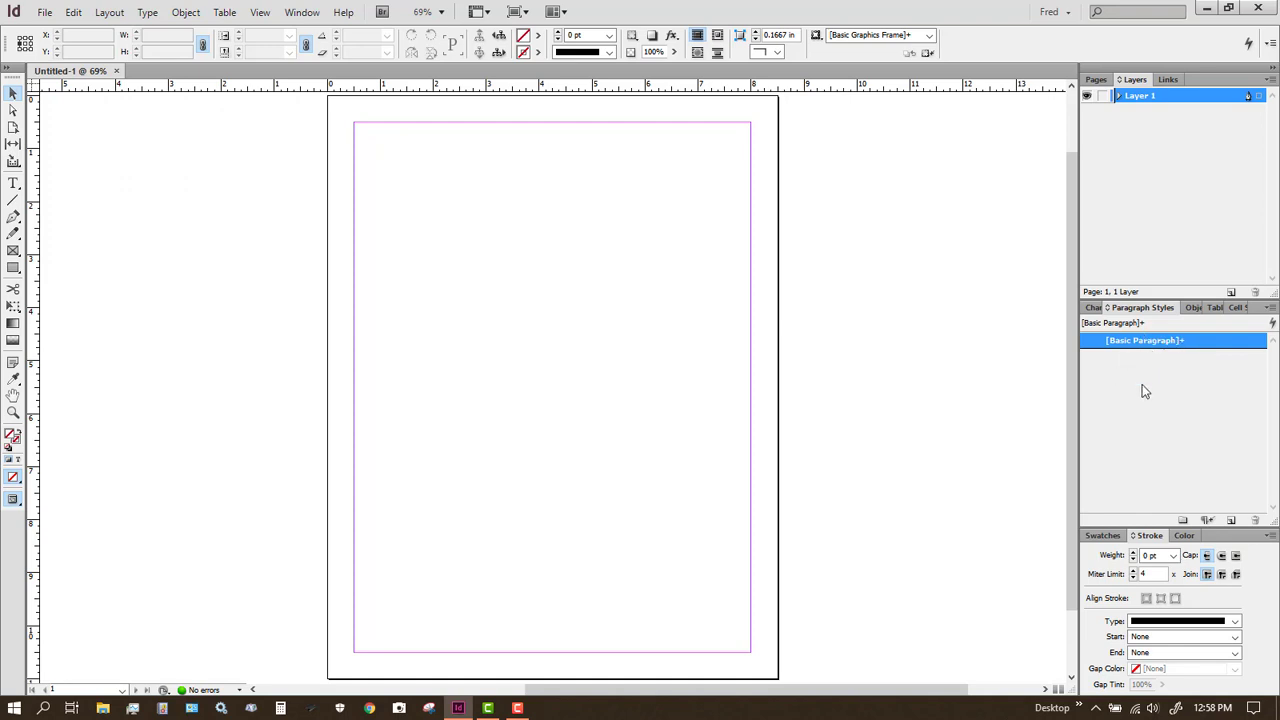
Add a new paragraph style, Paragraph Style 1, from the Paragraph Styles panel
{"action": "left_click", "coordinate": [1231, 521]}
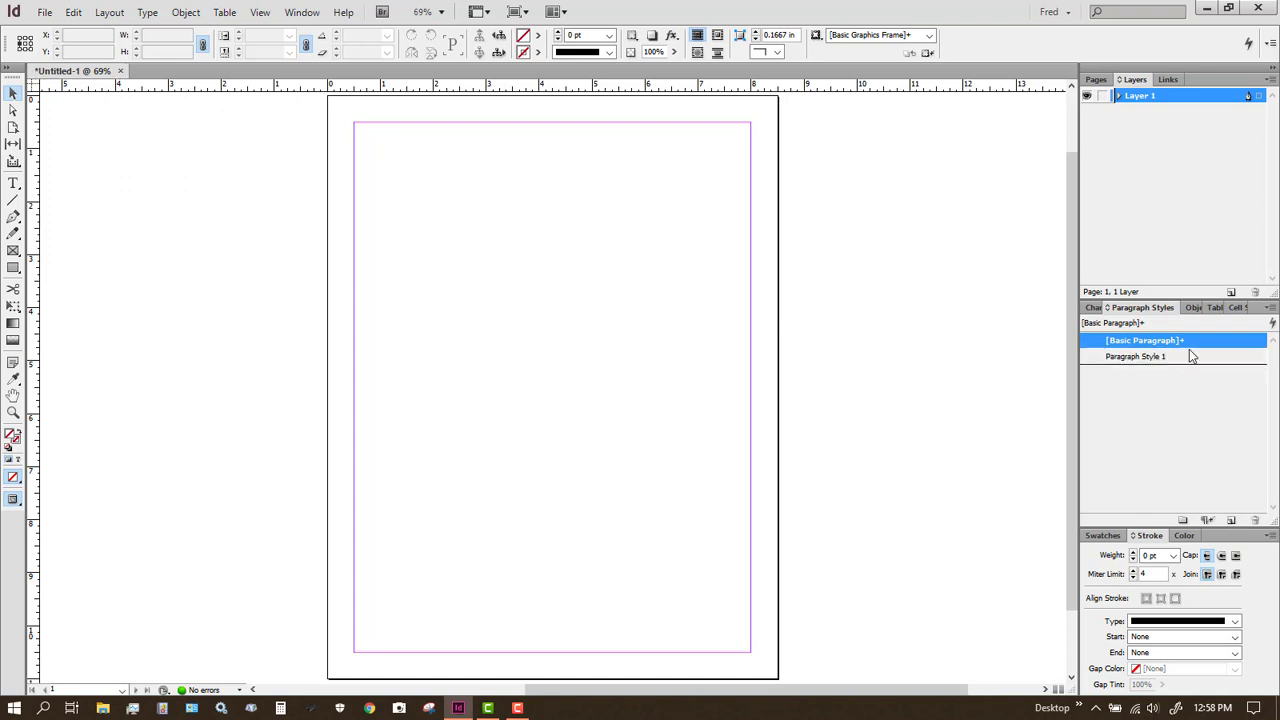
Set Paragraph Style 1's list type to Bullets under Bullets and Numbering and confirm
{"action": "double_click", "coordinate": [1188, 358]}
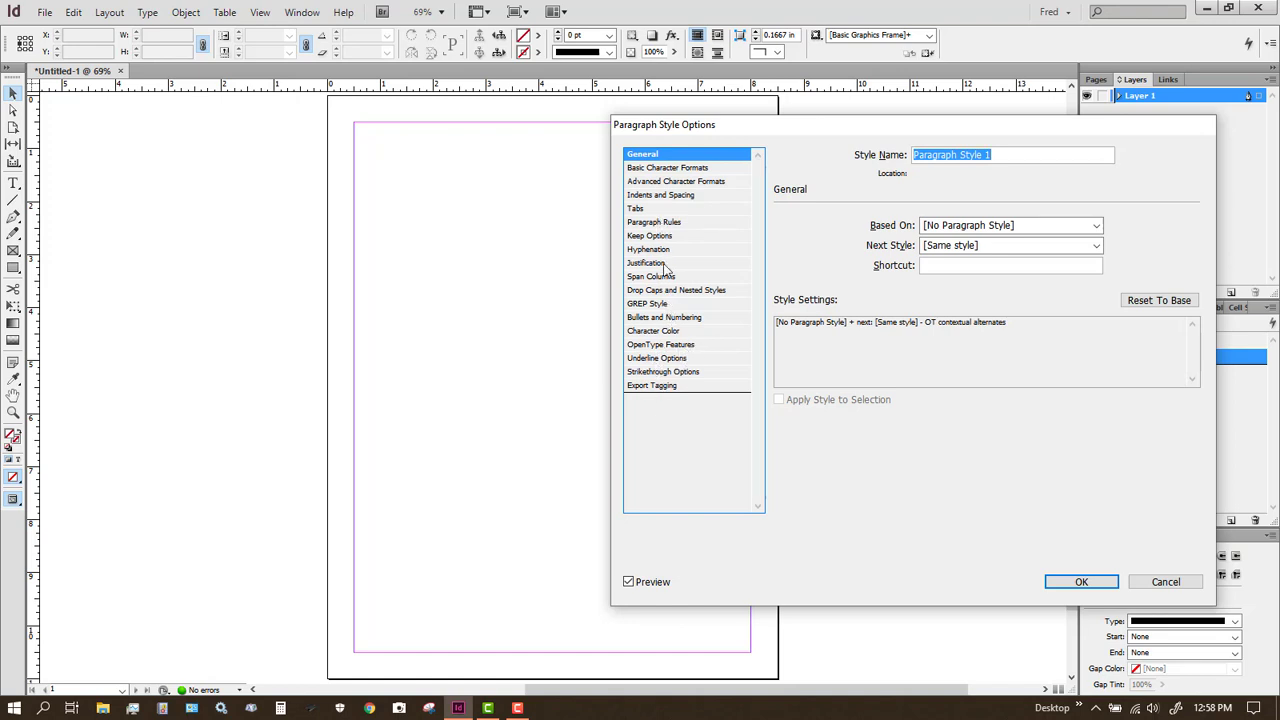
{"action": "left_click", "coordinate": [660, 318]}
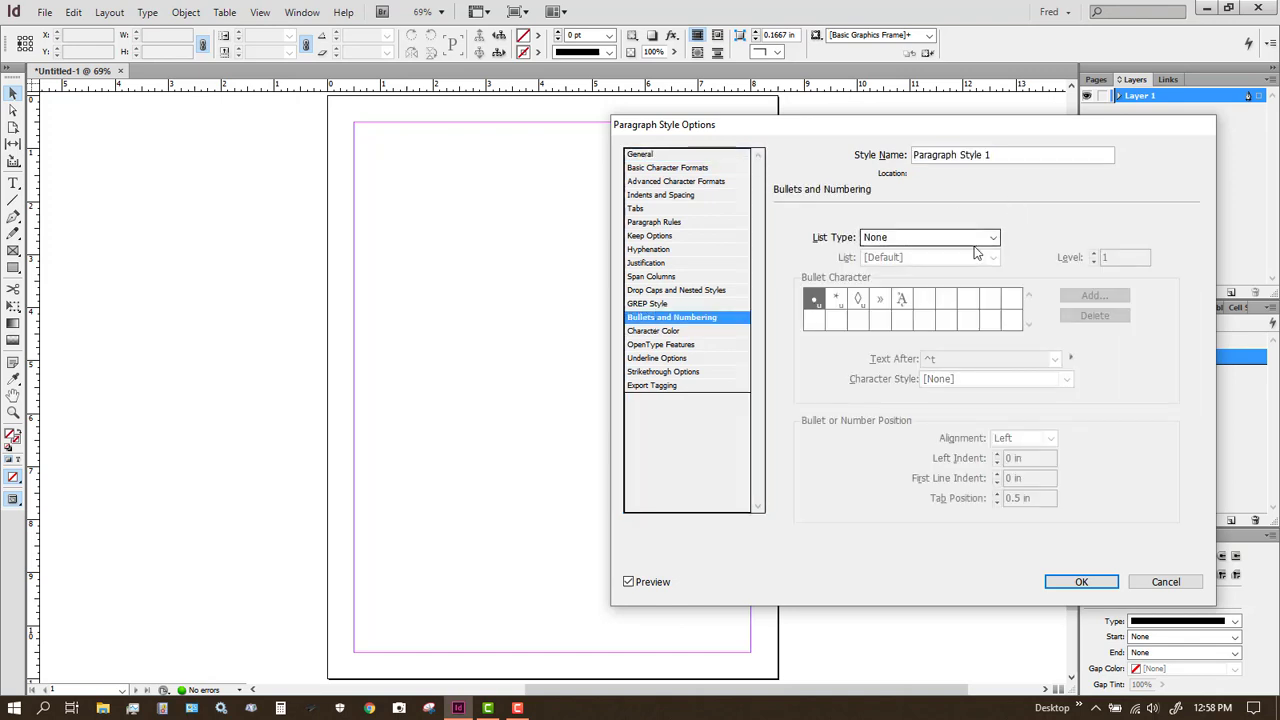
{"action": "left_click", "coordinate": [991, 239]}
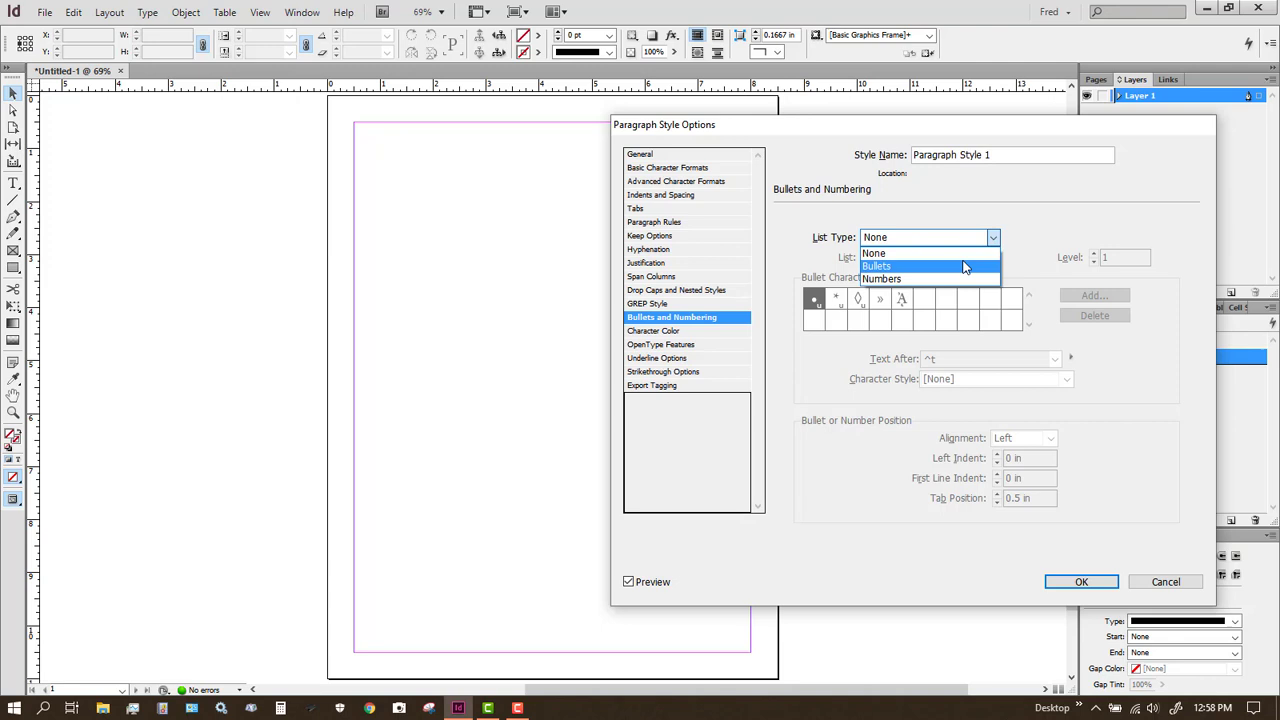
{"action": "left_click", "coordinate": [958, 265]}
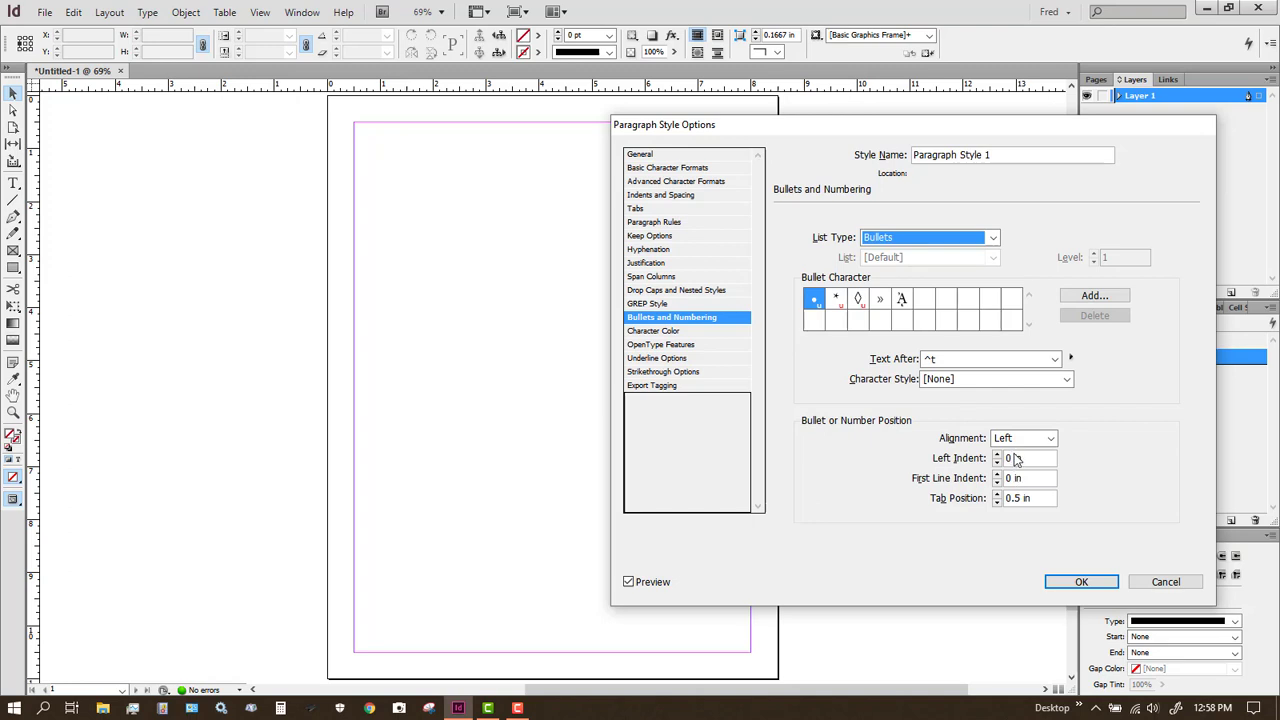
{"action": "left_click", "coordinate": [1084, 582]}
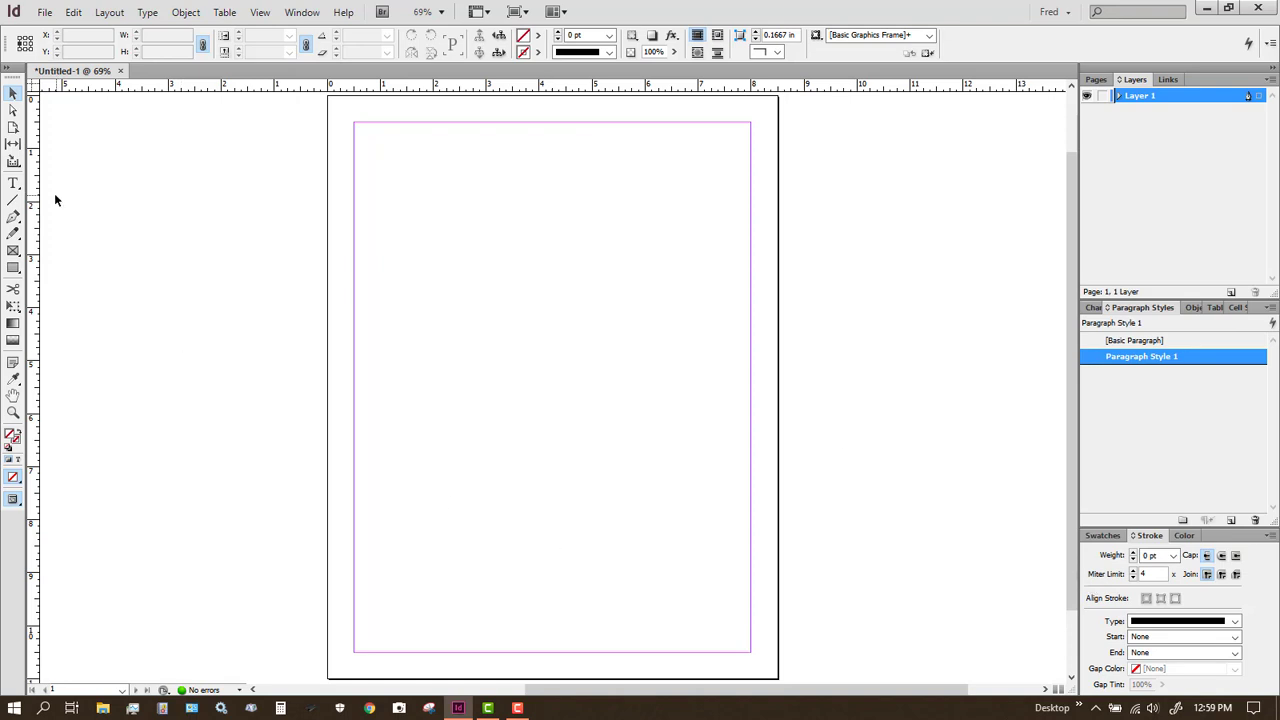
Draw a text frame near the page's upper left and type List item 1 through List item 4
{"action": "left_click", "coordinate": [13, 183]}
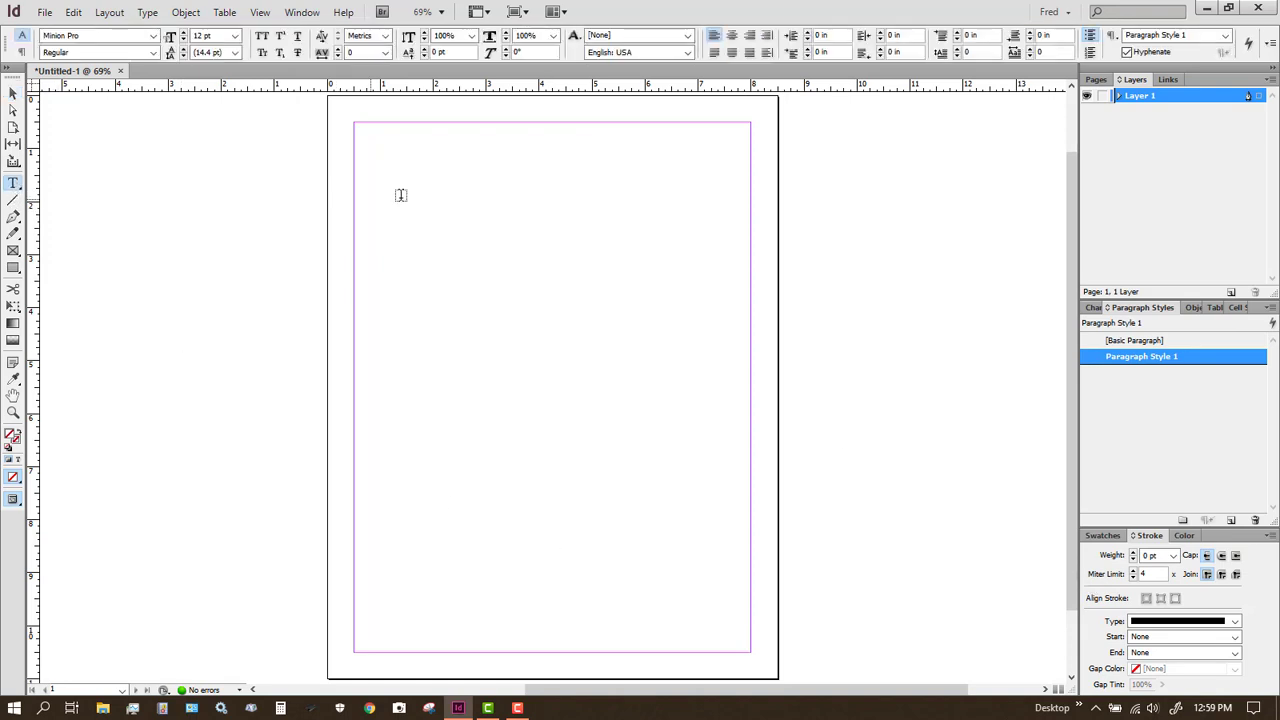
{"action": "left_click_drag", "start_coordinate": [399, 186], "coordinate": [674, 449]}
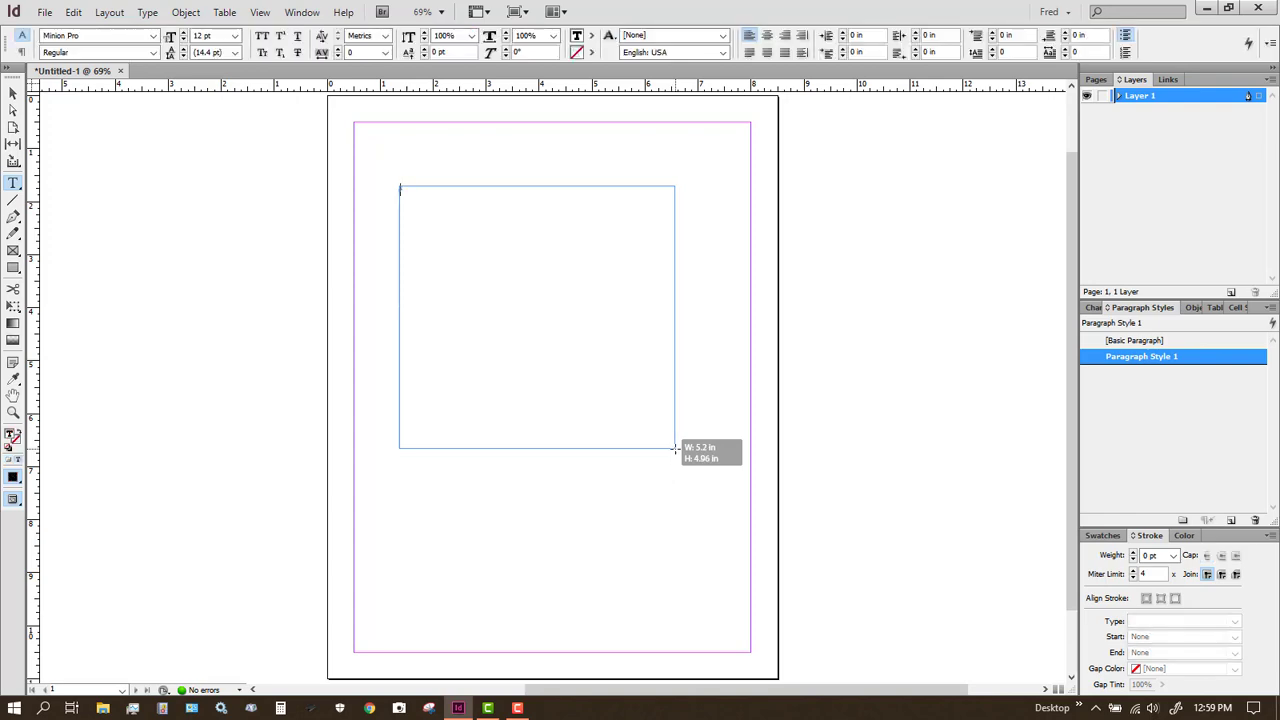
{"action": "type", "text": "I"}
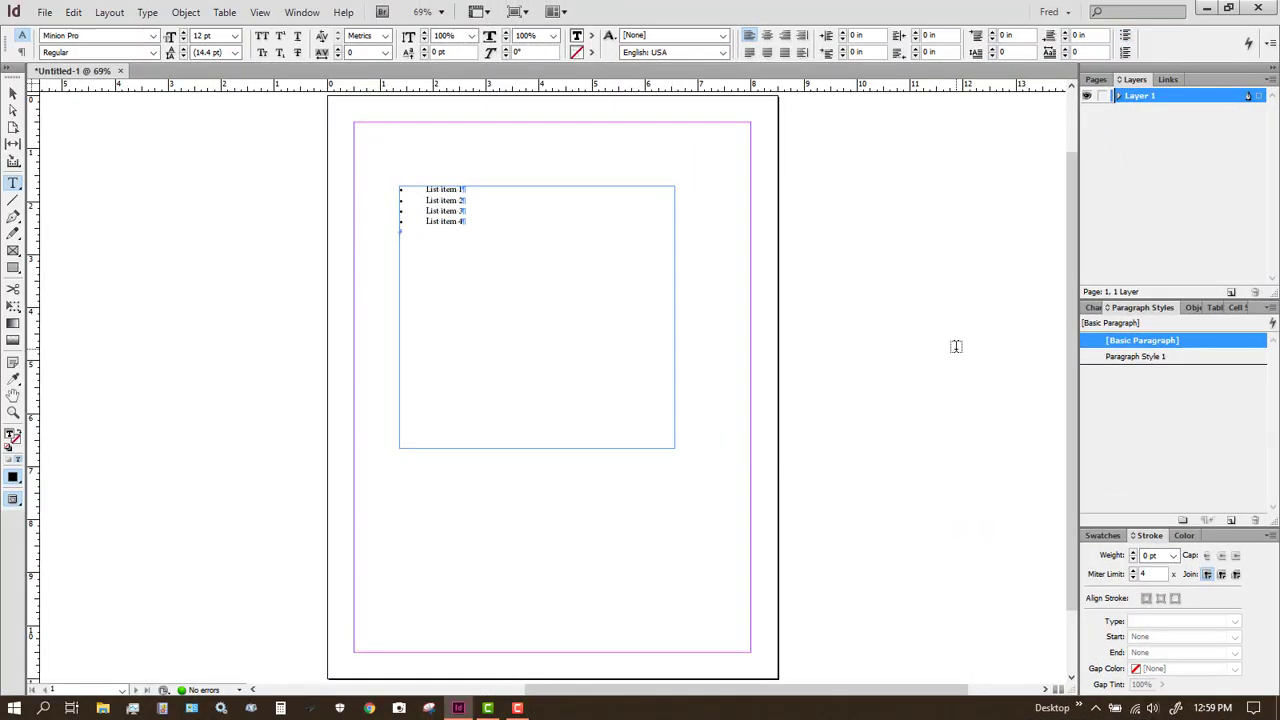
Select all the list text and apply Paragraph Style 1 to bullet it
{"action": "key", "text": "ctrl+a"}
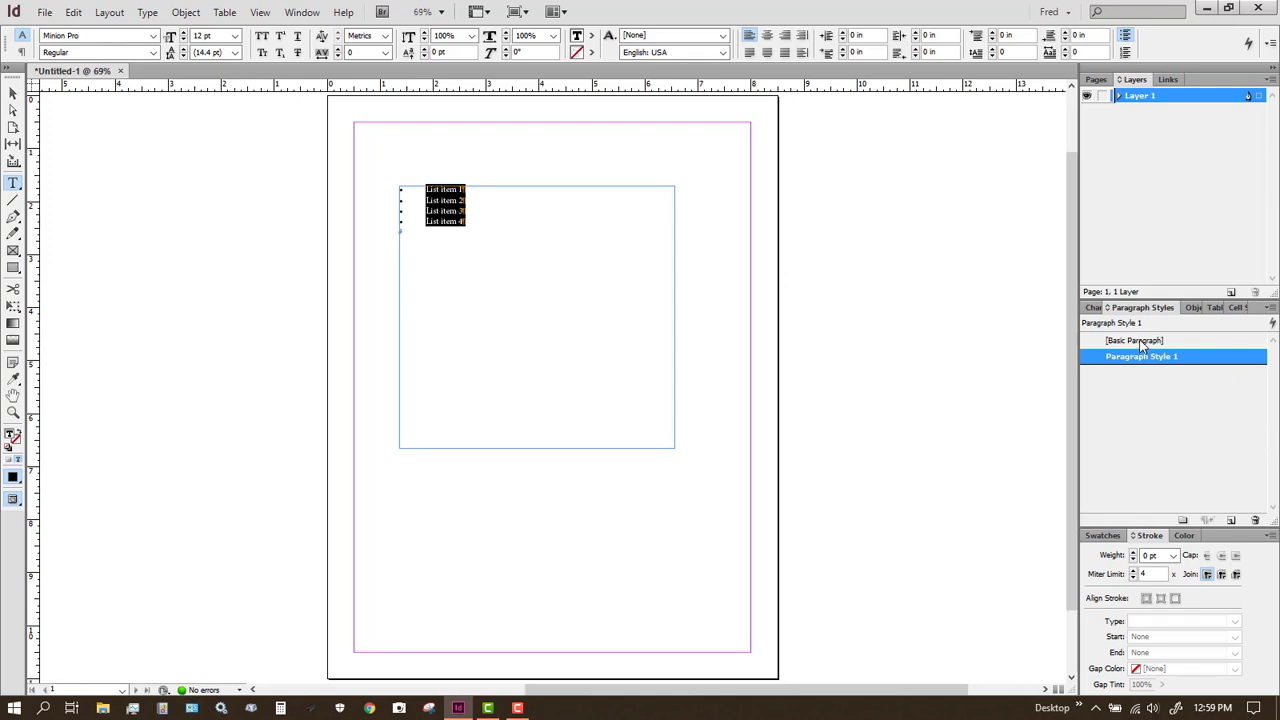
{"action": "left_click", "coordinate": [1142, 341]}
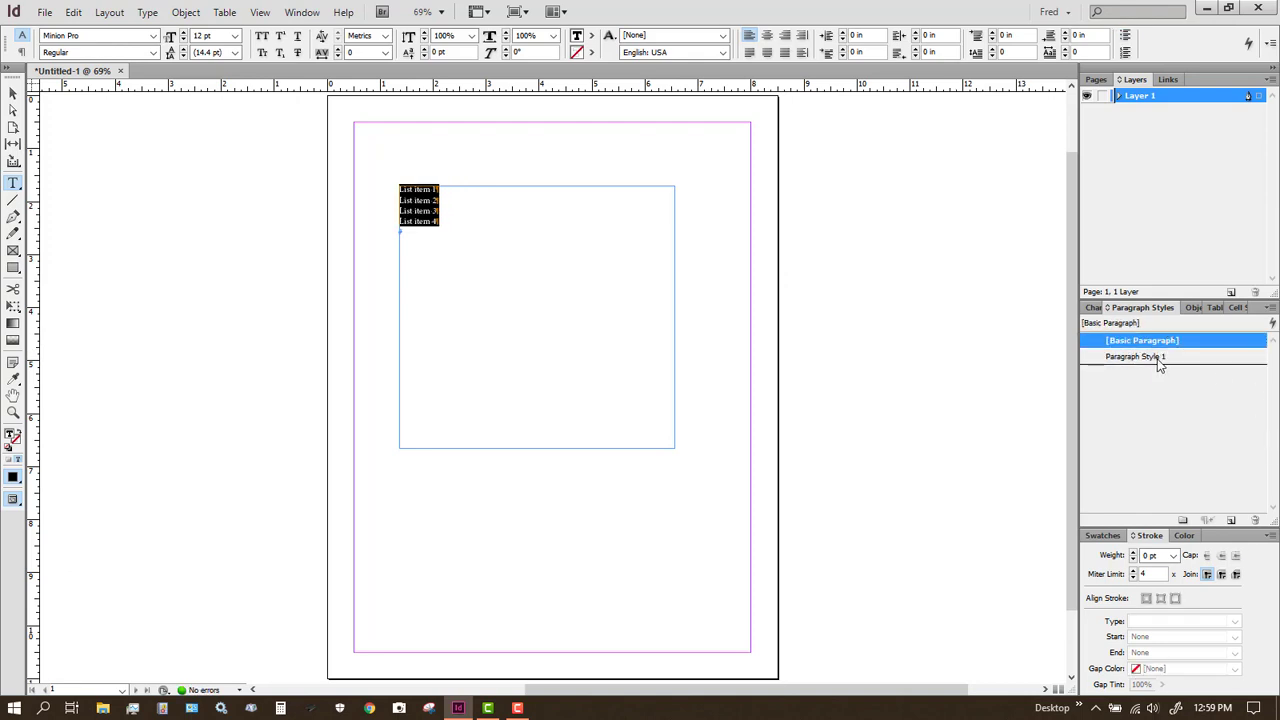
{"action": "left_click", "coordinate": [1158, 357]}
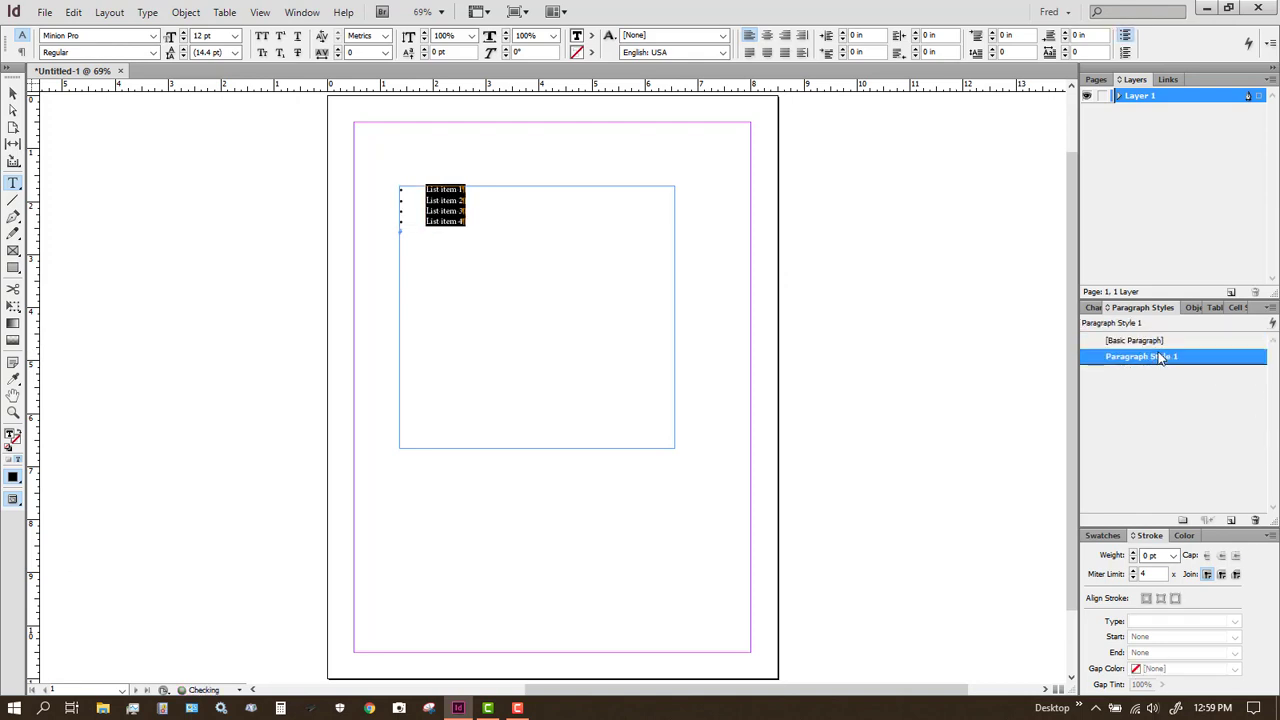
Reopen Paragraph Style 1's bullet settings and step the tab position down to 0.25 in
{"action": "double_click", "coordinate": [1215, 364]}
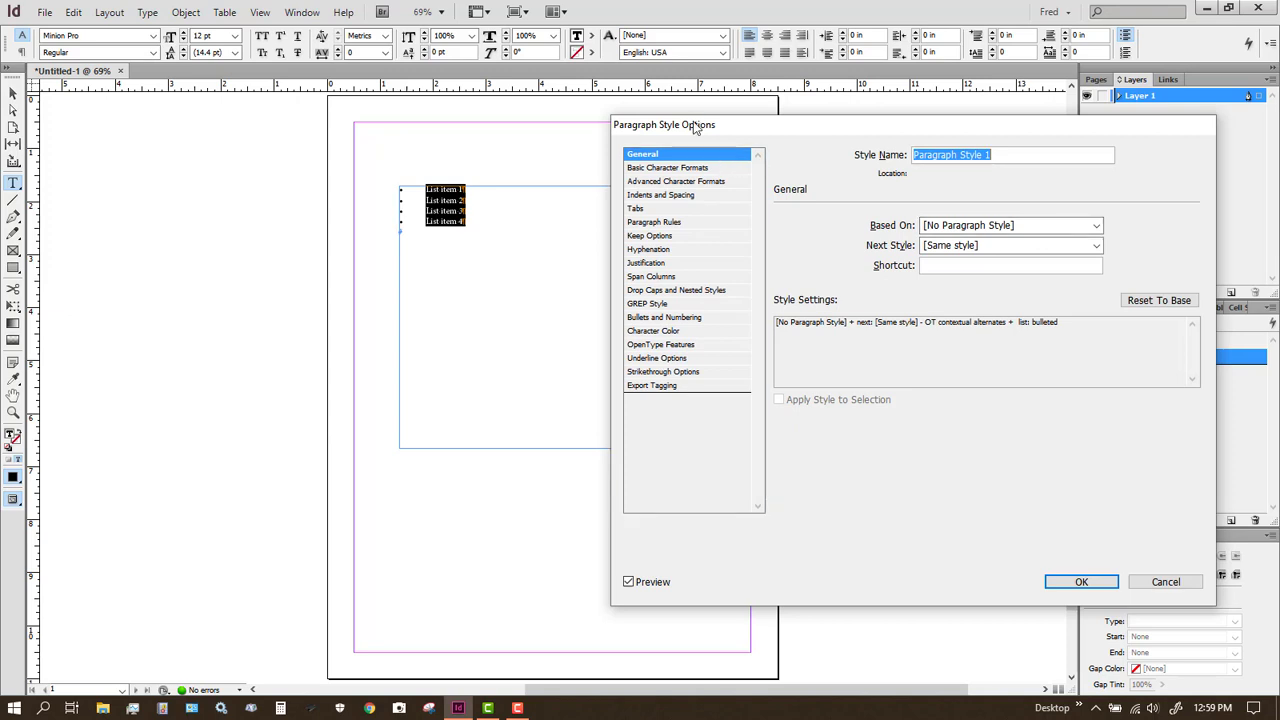
{"action": "left_click", "coordinate": [660, 318]}
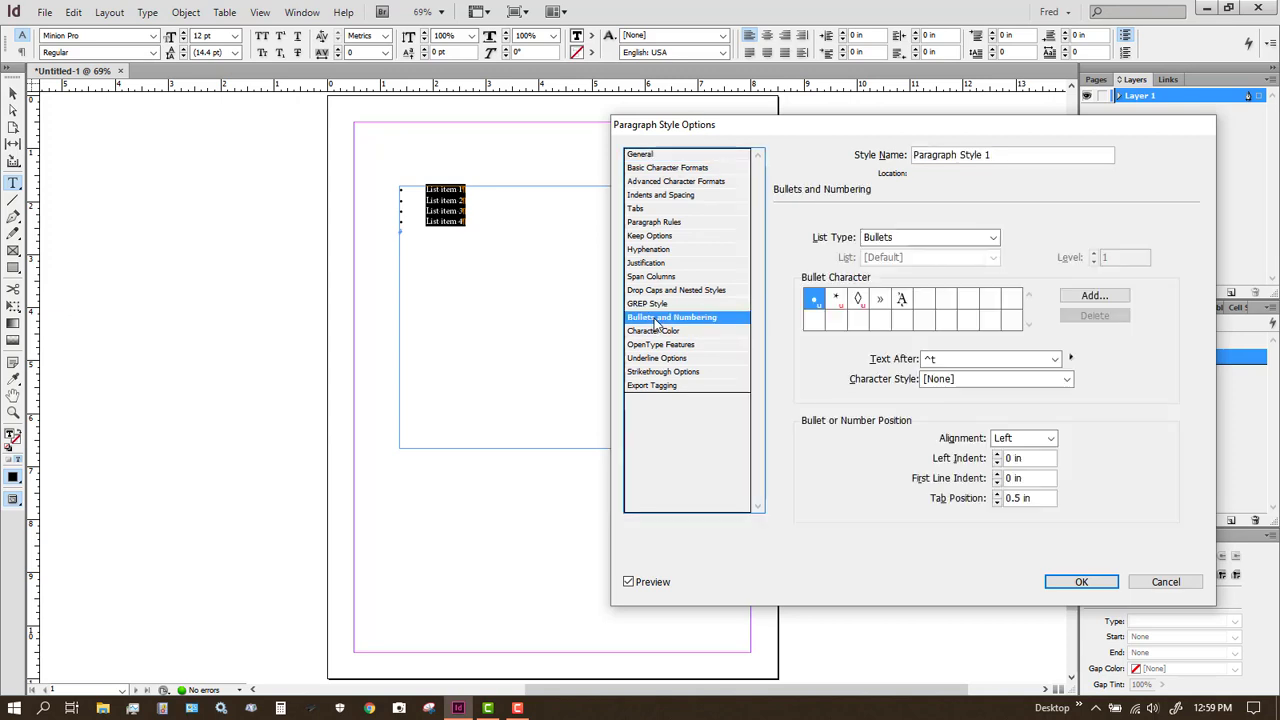
{"action": "left_click", "coordinate": [997, 503]}
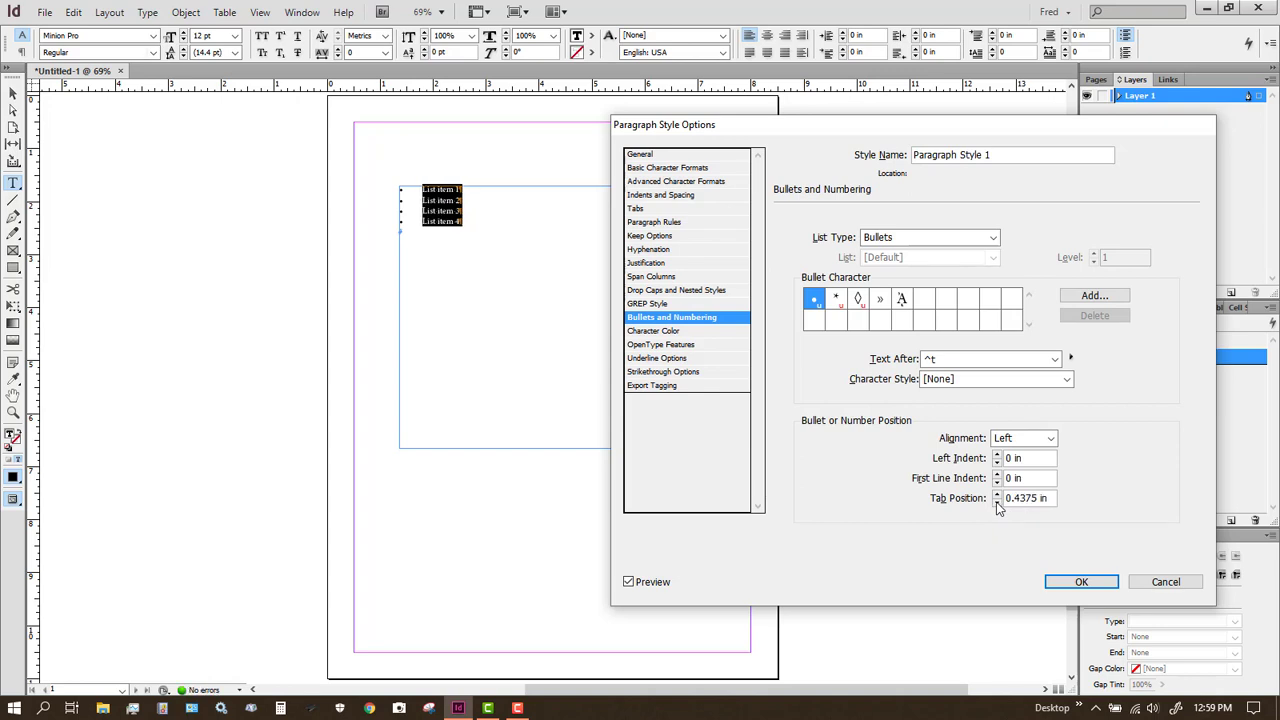
{"action": "left_click", "coordinate": [997, 503]}
{"action": "left_click", "coordinate": [997, 503]}
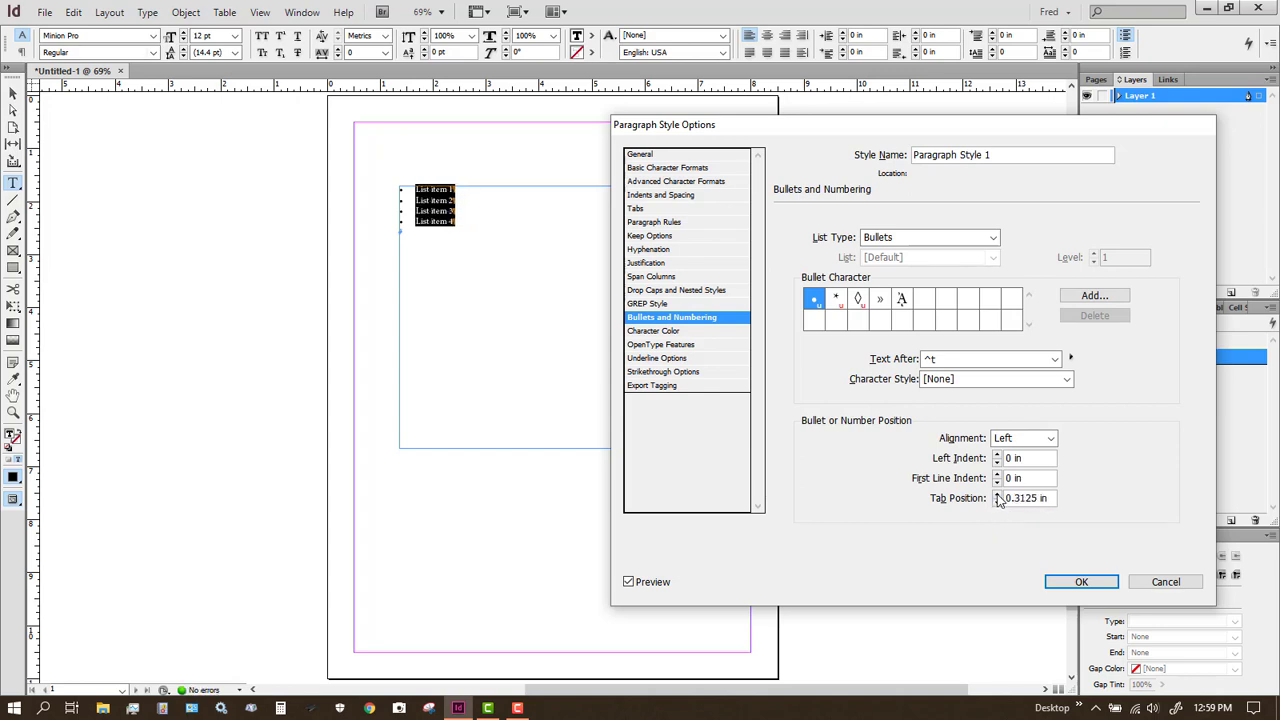
{"action": "left_click", "coordinate": [997, 496]}
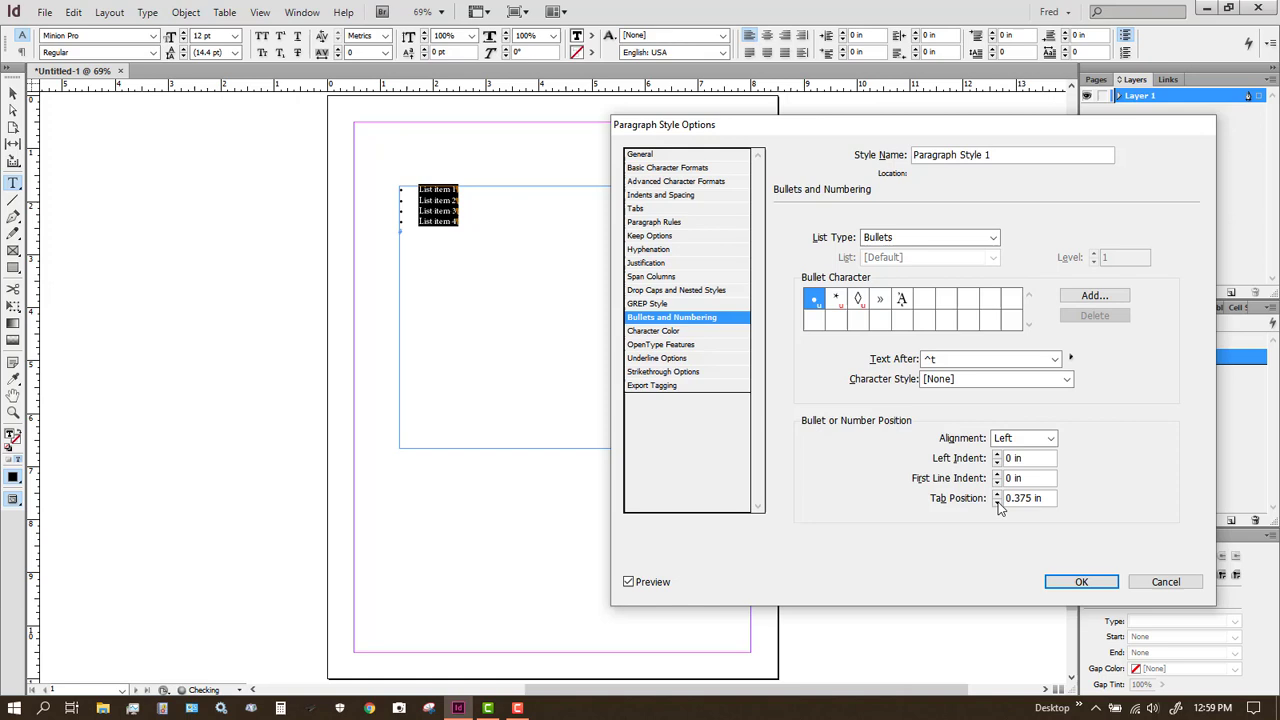
{"action": "left_click", "coordinate": [997, 503]}
{"action": "left_click", "coordinate": [997, 503]}
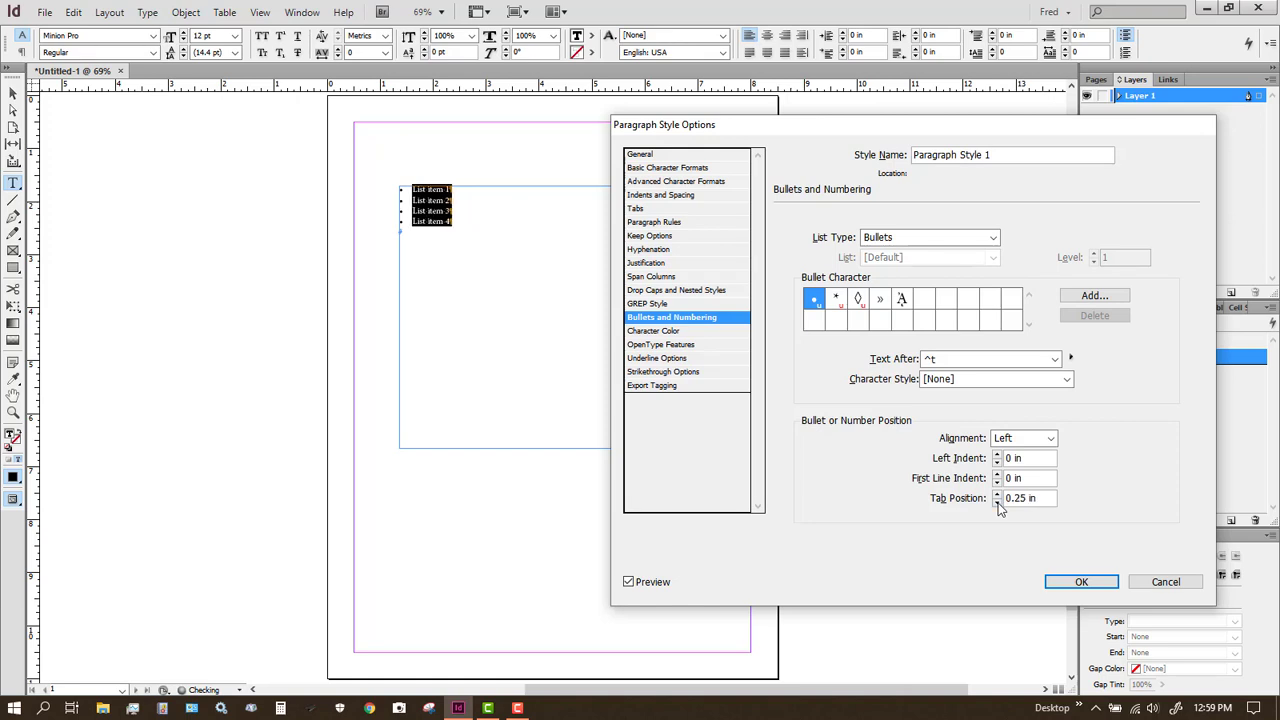
Settle on a 0.125 in tab position with 0 in left indent and start renaming it Bullet1
{"action": "left_click", "coordinate": [997, 455]}
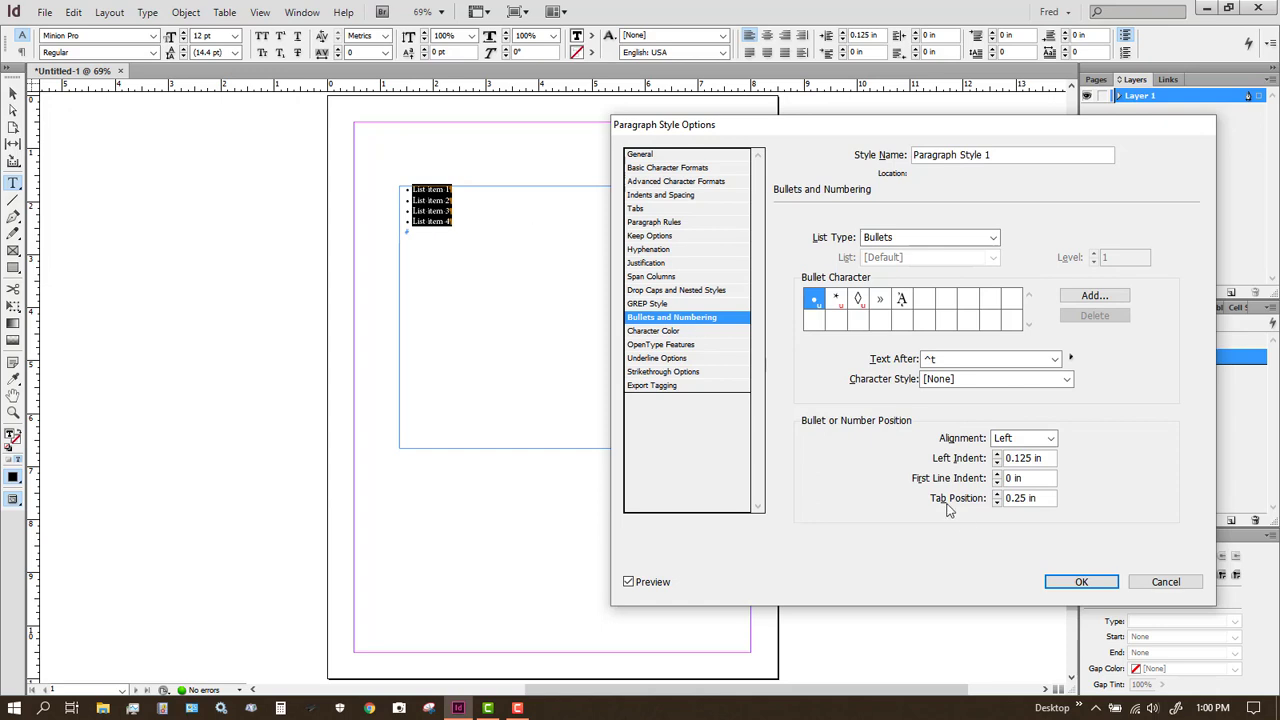
{"action": "left_click", "coordinate": [997, 502]}
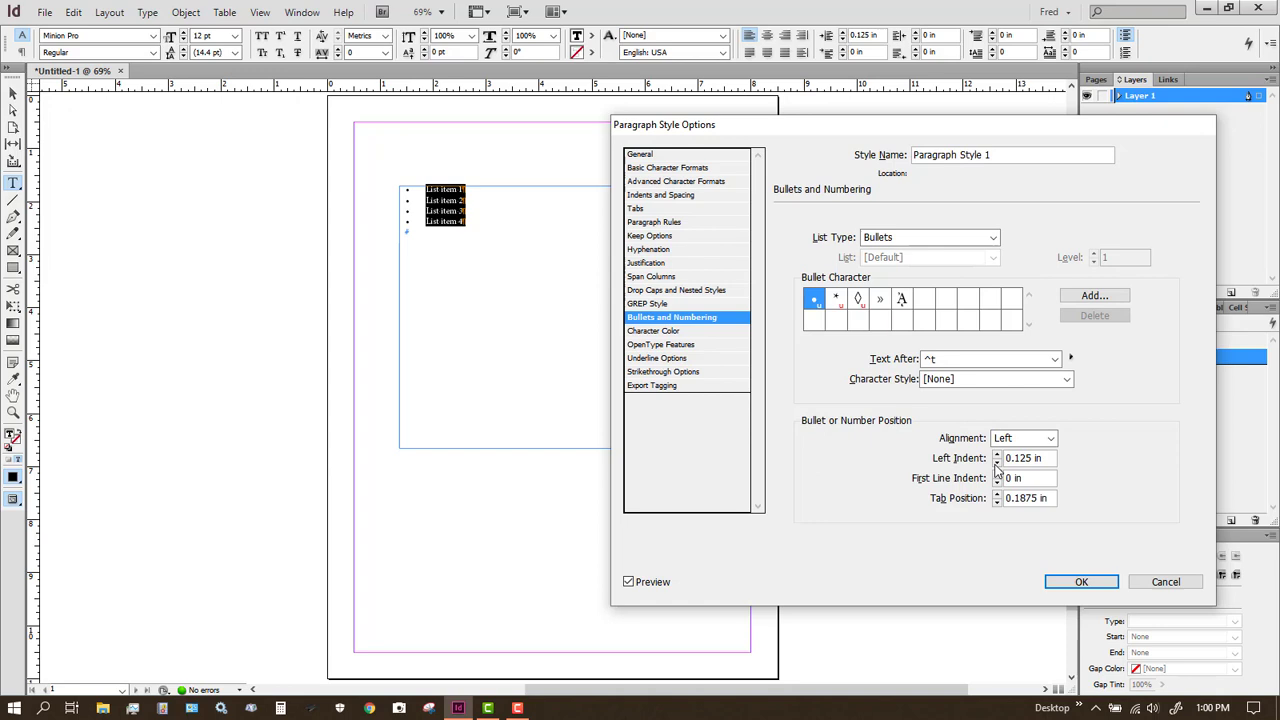
{"action": "left_click", "coordinate": [997, 462]}
{"action": "left_click", "coordinate": [997, 462]}
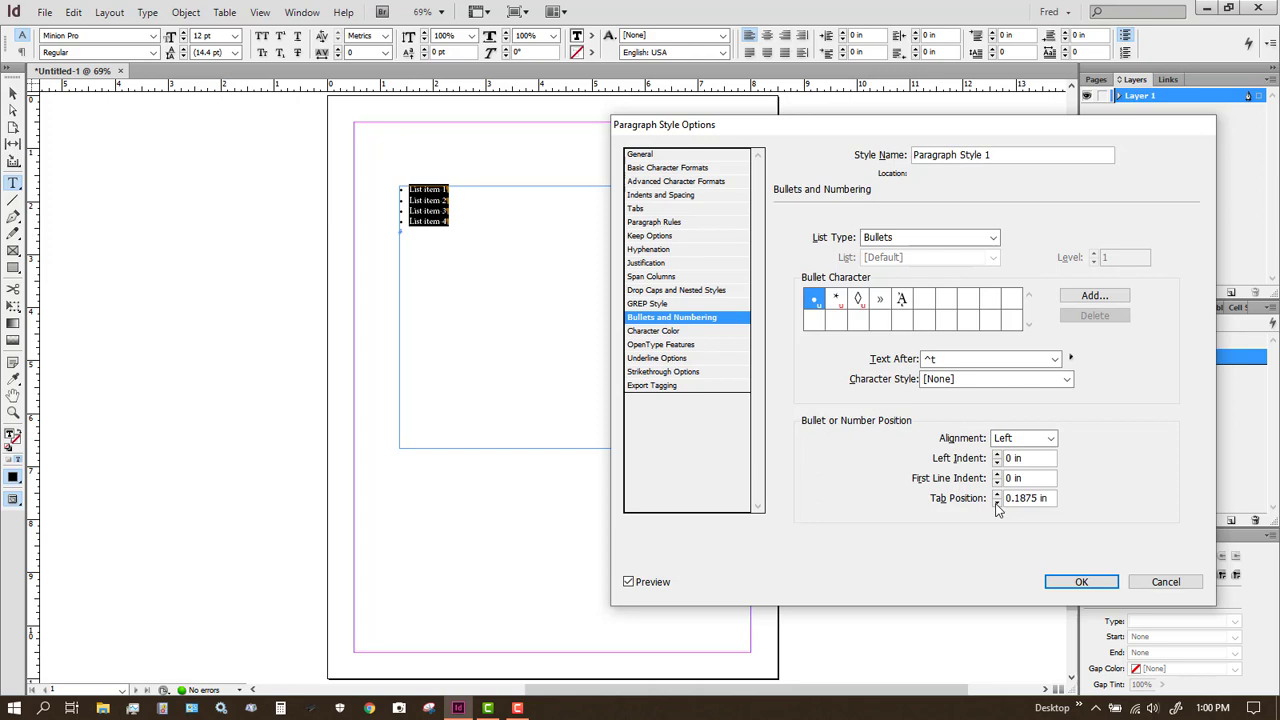
{"action": "left_click", "coordinate": [996, 504]}
{"action": "left_click", "coordinate": [996, 503]}
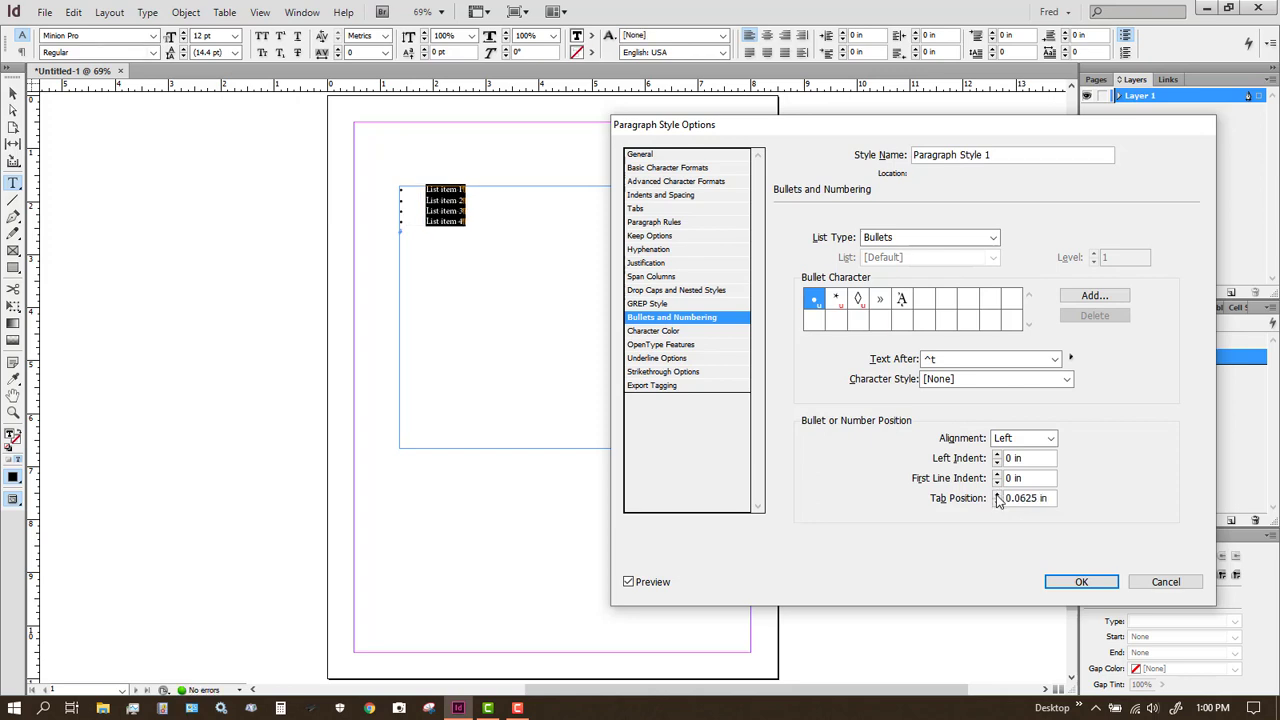
{"action": "left_click", "coordinate": [996, 495]}
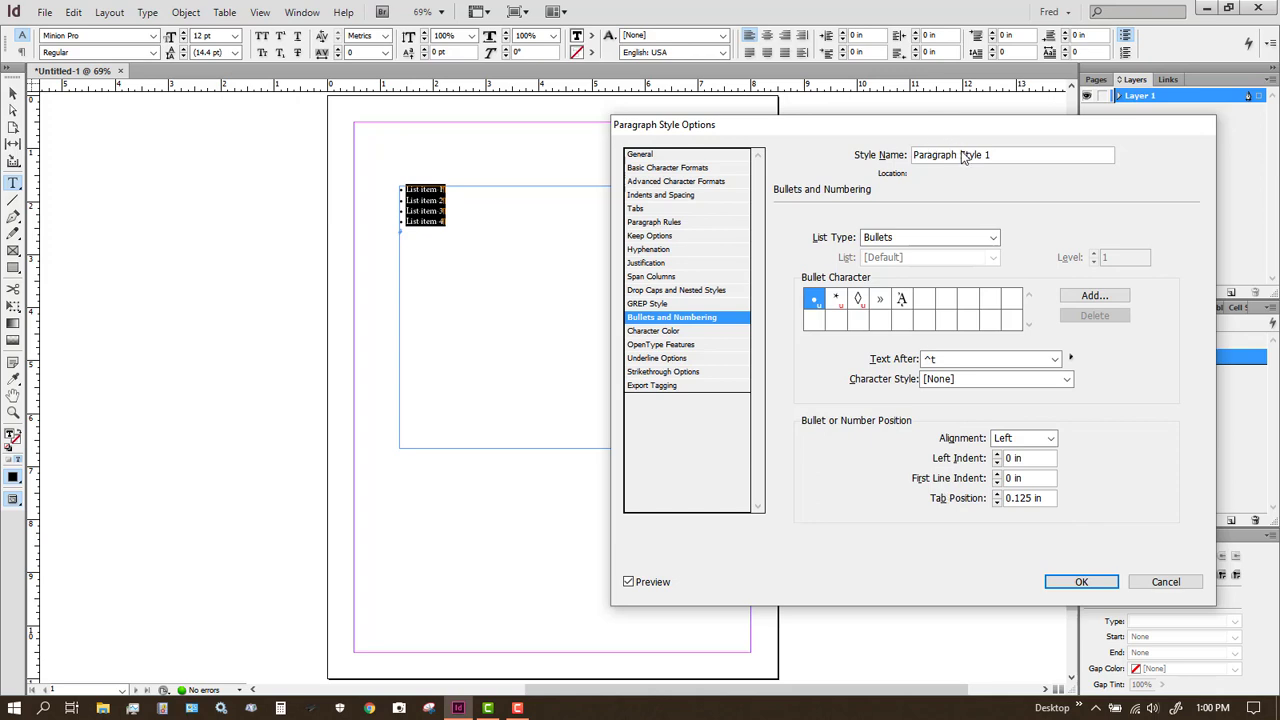
{"action": "double_click", "coordinate": [1011, 160]}
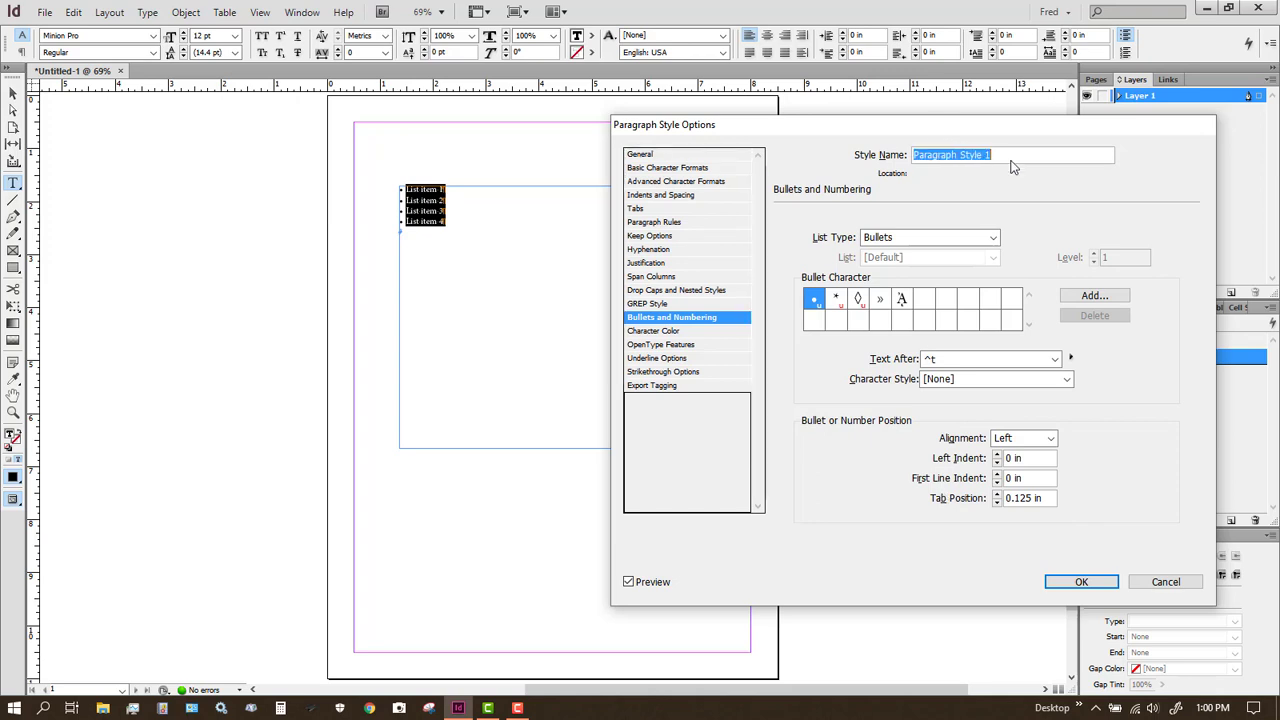
{"action": "type", "text": "Bu"}
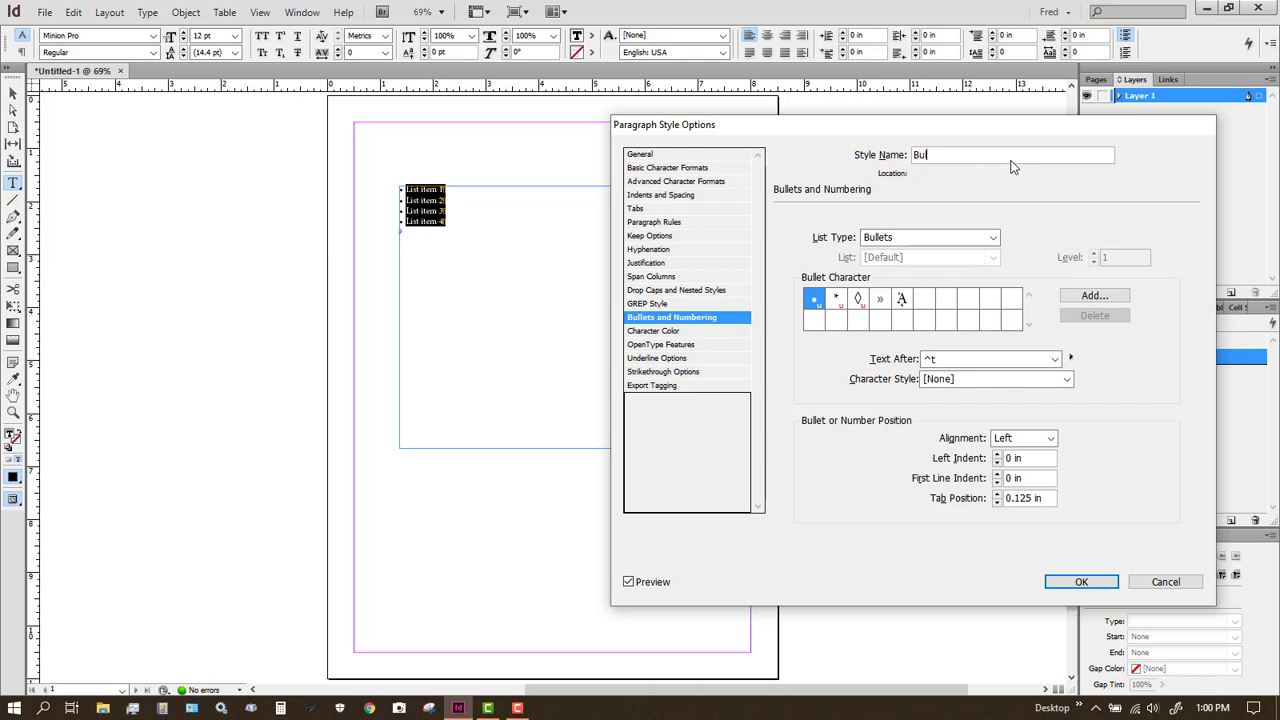
{"action": "type", "text": "llet1"}
Save Bullet1, select the List item 2 line, and create a new style from it with options open
{"action": "left_click", "coordinate": [1075, 584]}
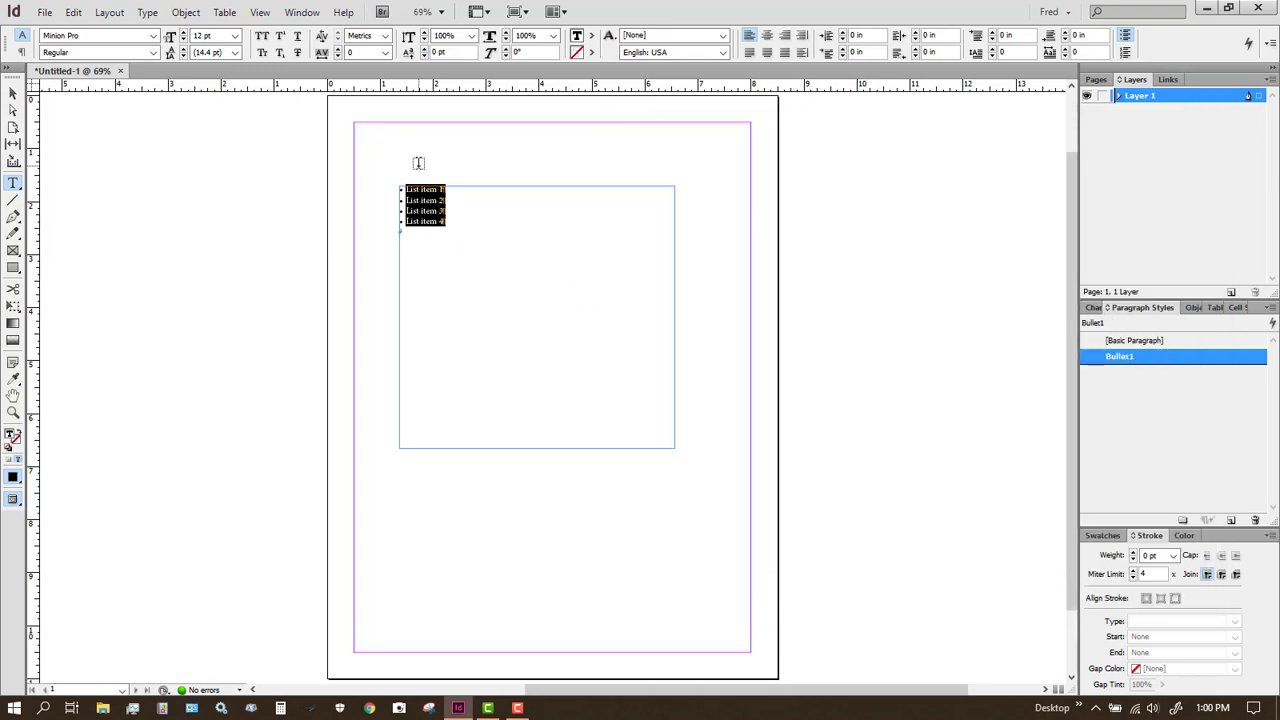
{"action": "left_click", "coordinate": [426, 207]}
{"action": "left_click", "coordinate": [428, 203]}
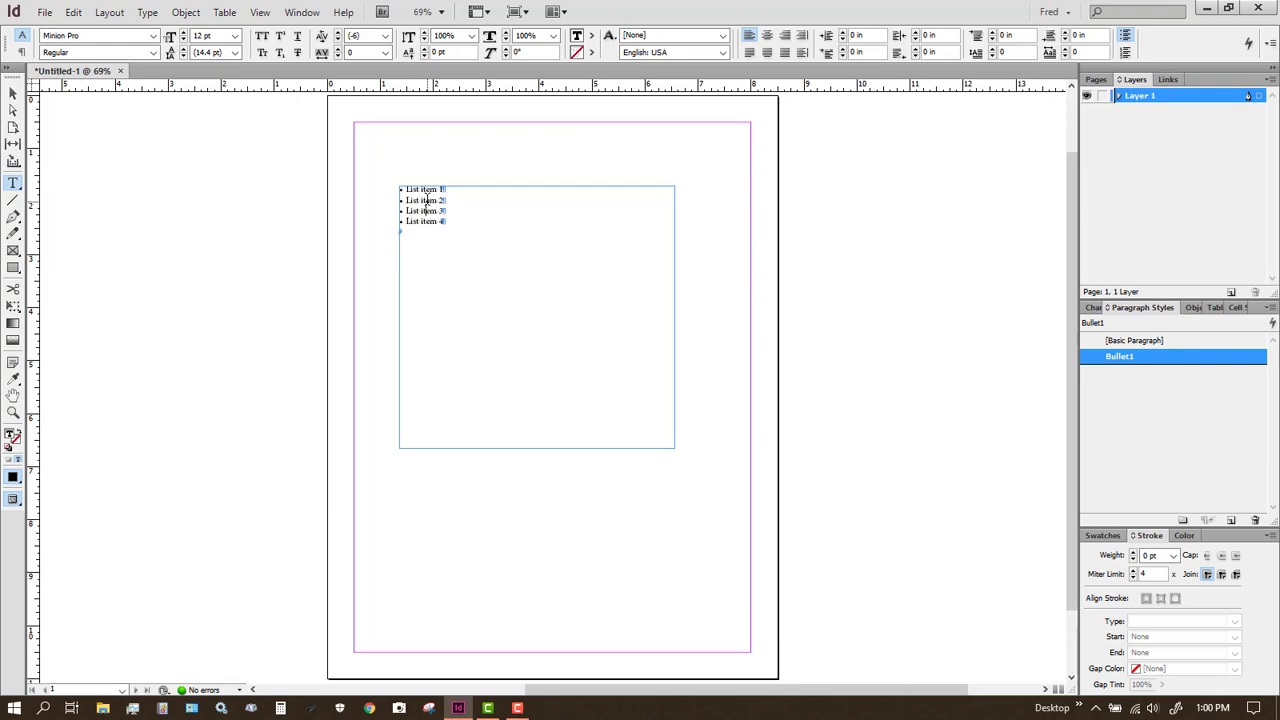
{"action": "triple_click", "coordinate": [426, 200]}
{"action": "left_click", "coordinate": [1232, 521]}
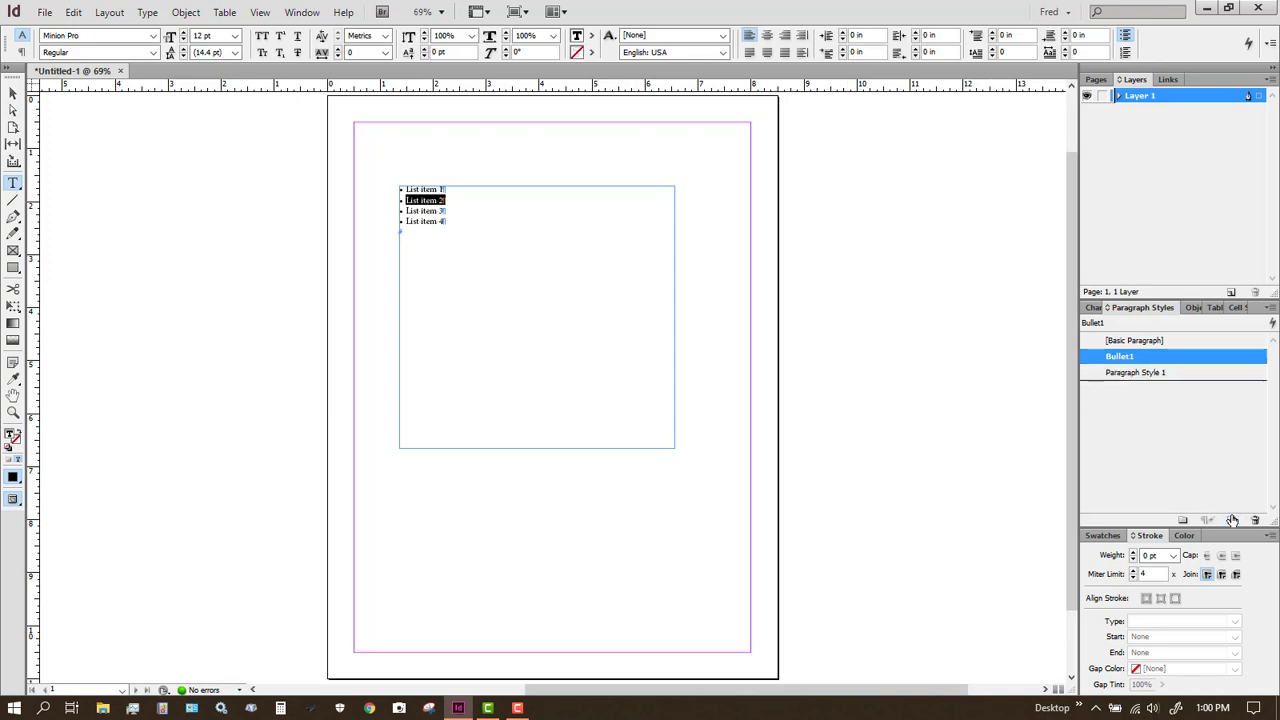
{"action": "double_click", "coordinate": [1190, 374]}
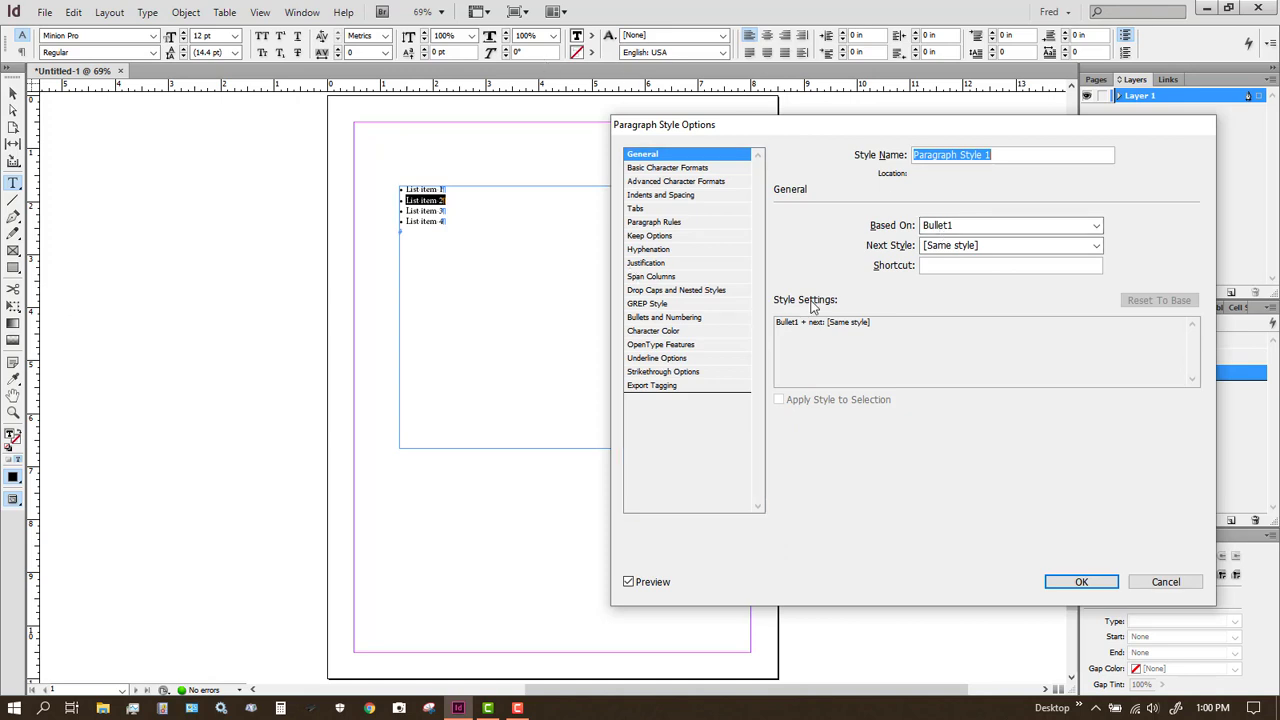
Give the new style a 0.25 in tab position and 0.125 in left indent
{"action": "left_click", "coordinate": [662, 317]}
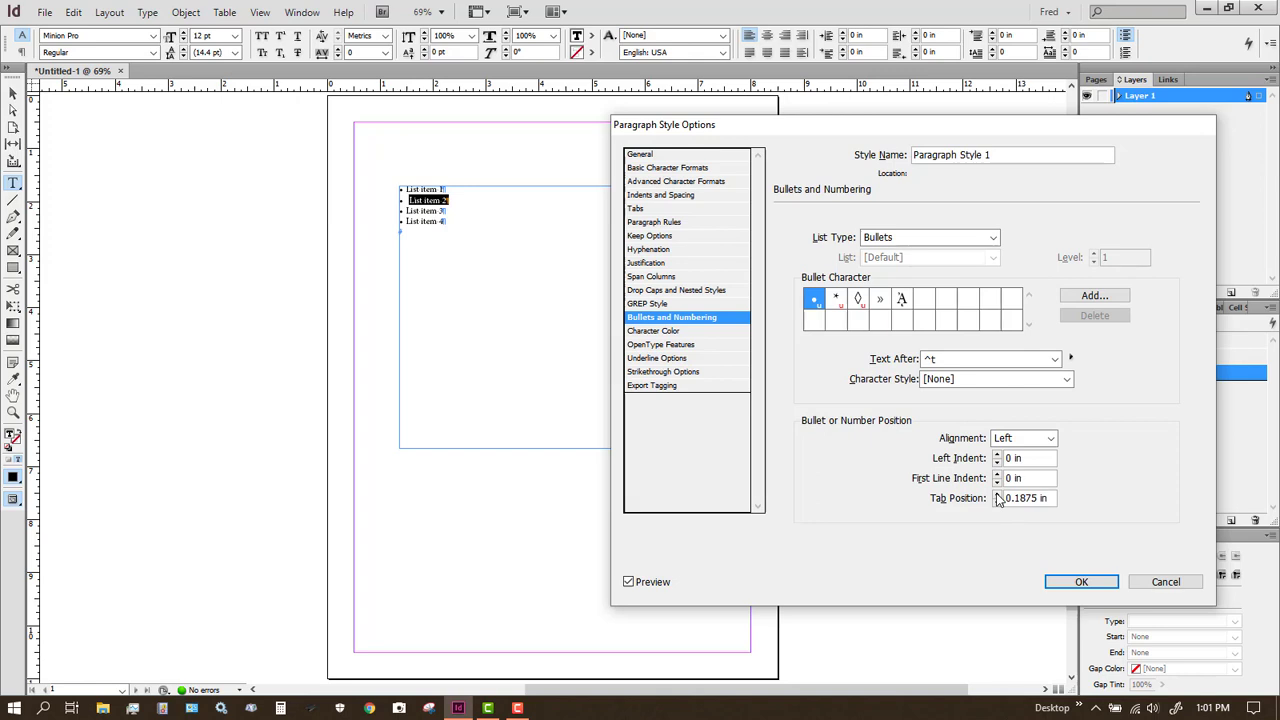
{"action": "left_click", "coordinate": [997, 494]}
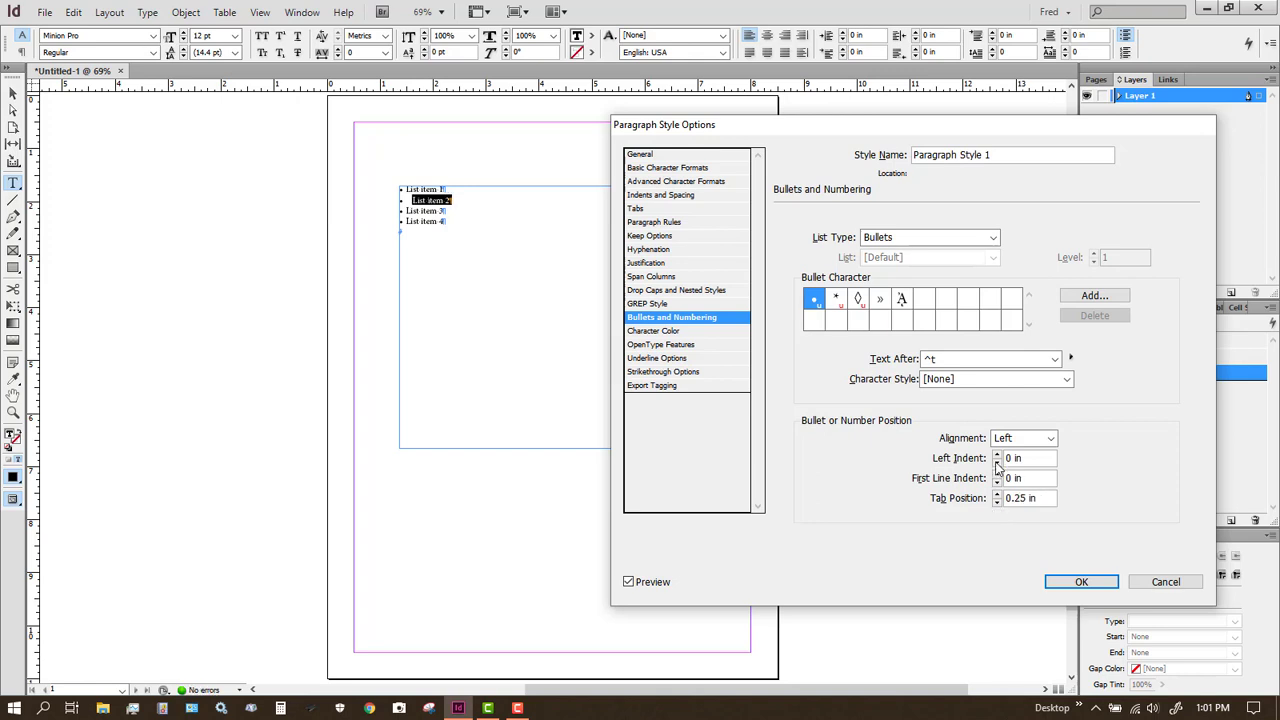
{"action": "left_click", "coordinate": [997, 455]}
{"action": "left_click", "coordinate": [997, 455]}
{"action": "left_click", "coordinate": [1078, 582]}
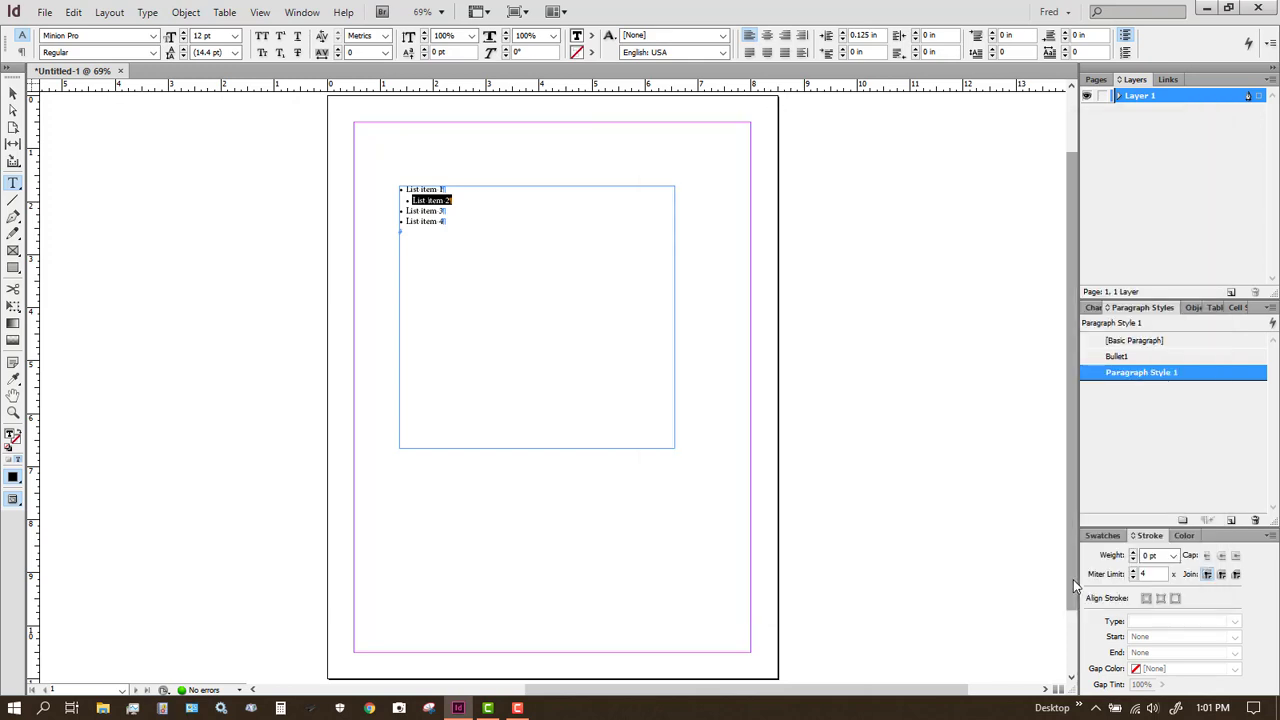
Rename the new style to Bullet2 and save it
{"action": "double_click", "coordinate": [1216, 376]}
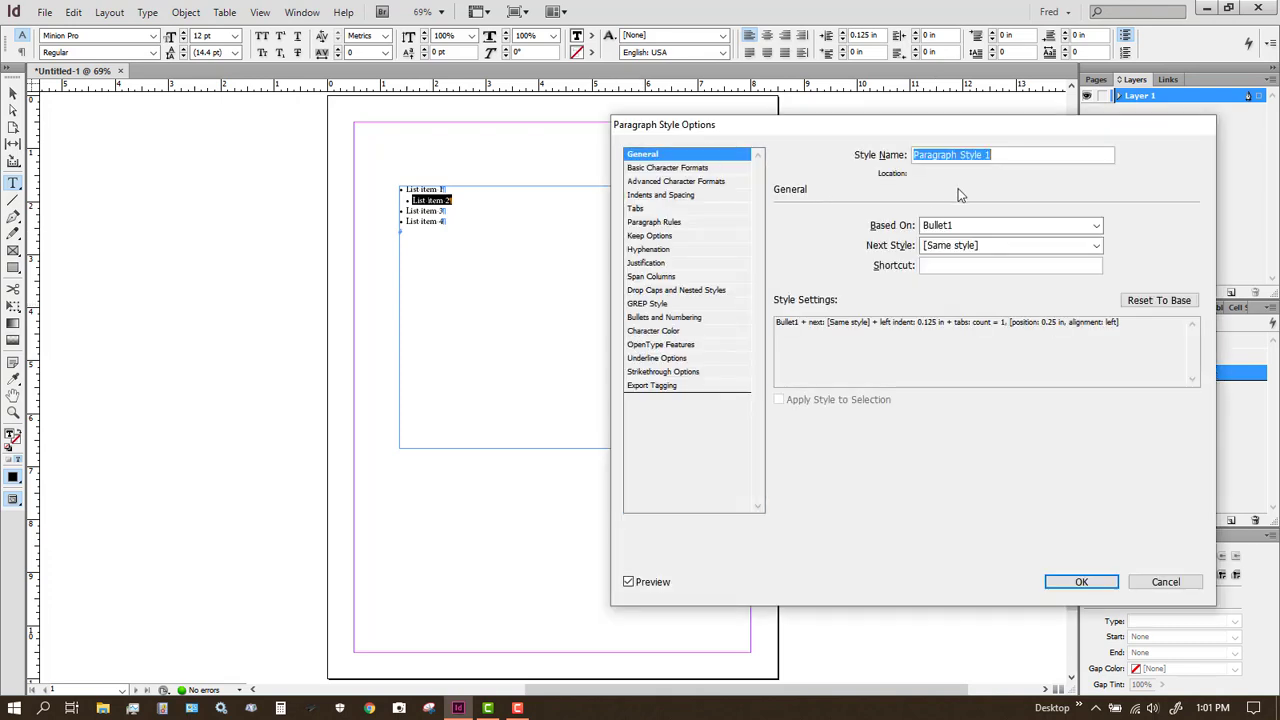
{"action": "type", "text": "Bullet2"}
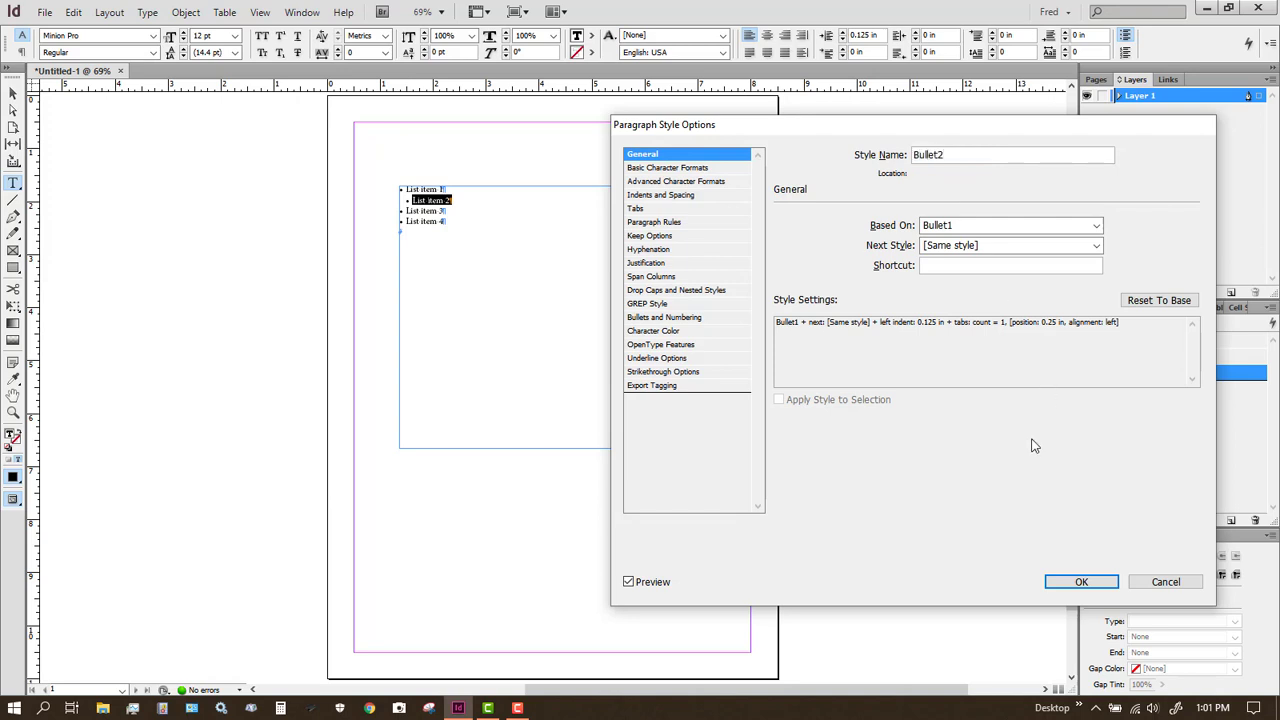
{"action": "left_click", "coordinate": [1078, 582]}
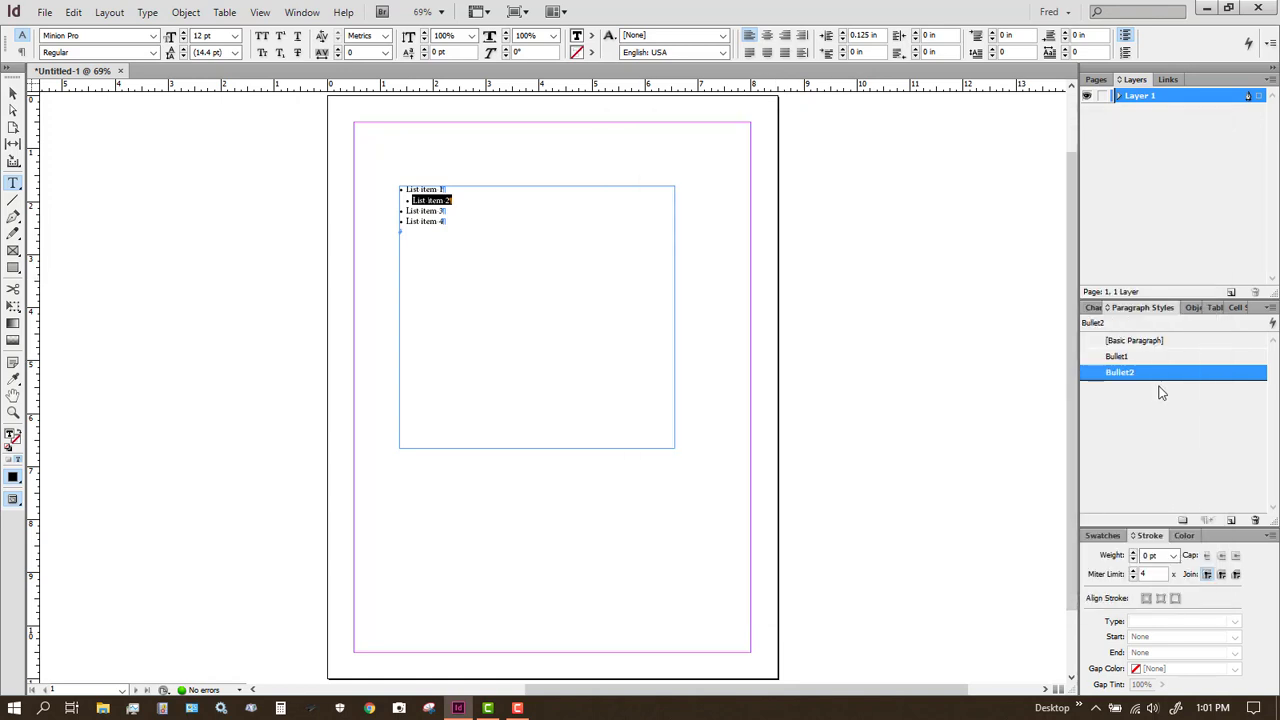
Apply Bullet2 to List item 3, then create a new style from it with options open
{"action": "left_click", "coordinate": [424, 213]}
{"action": "triple_click", "coordinate": [424, 215]}
{"action": "triple_click", "coordinate": [424, 211]}
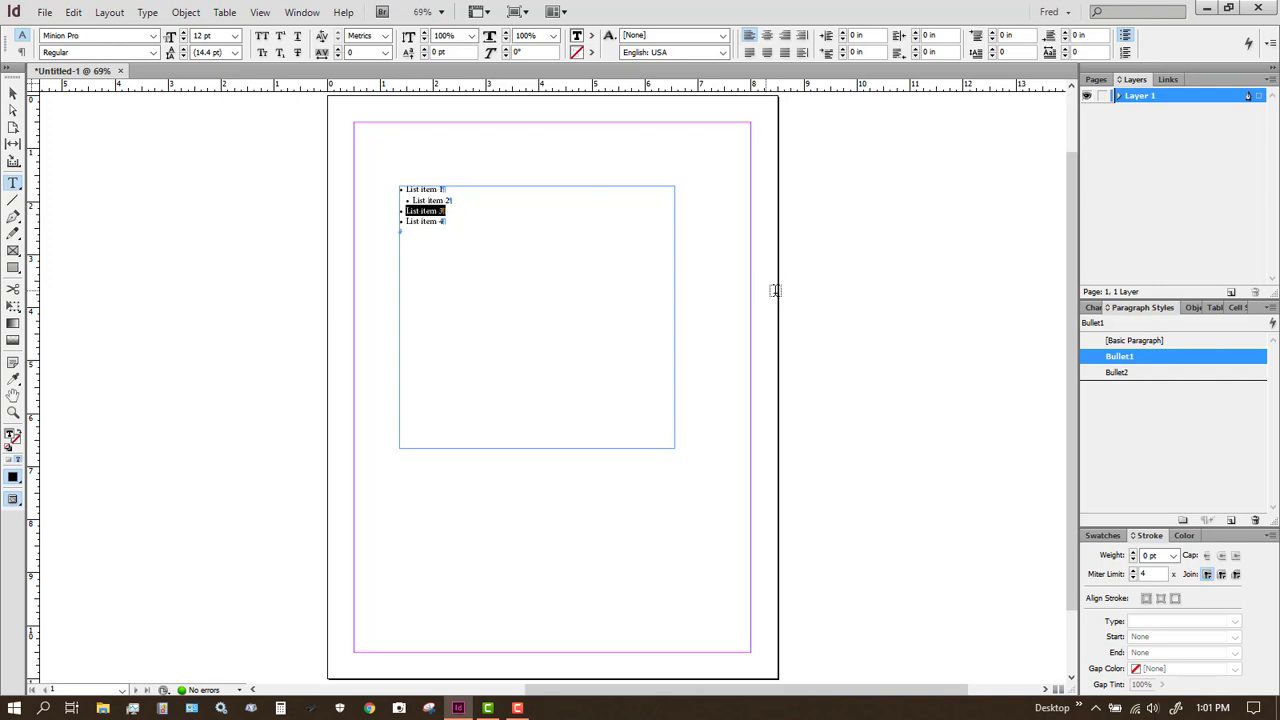
{"action": "left_click", "coordinate": [1157, 376]}
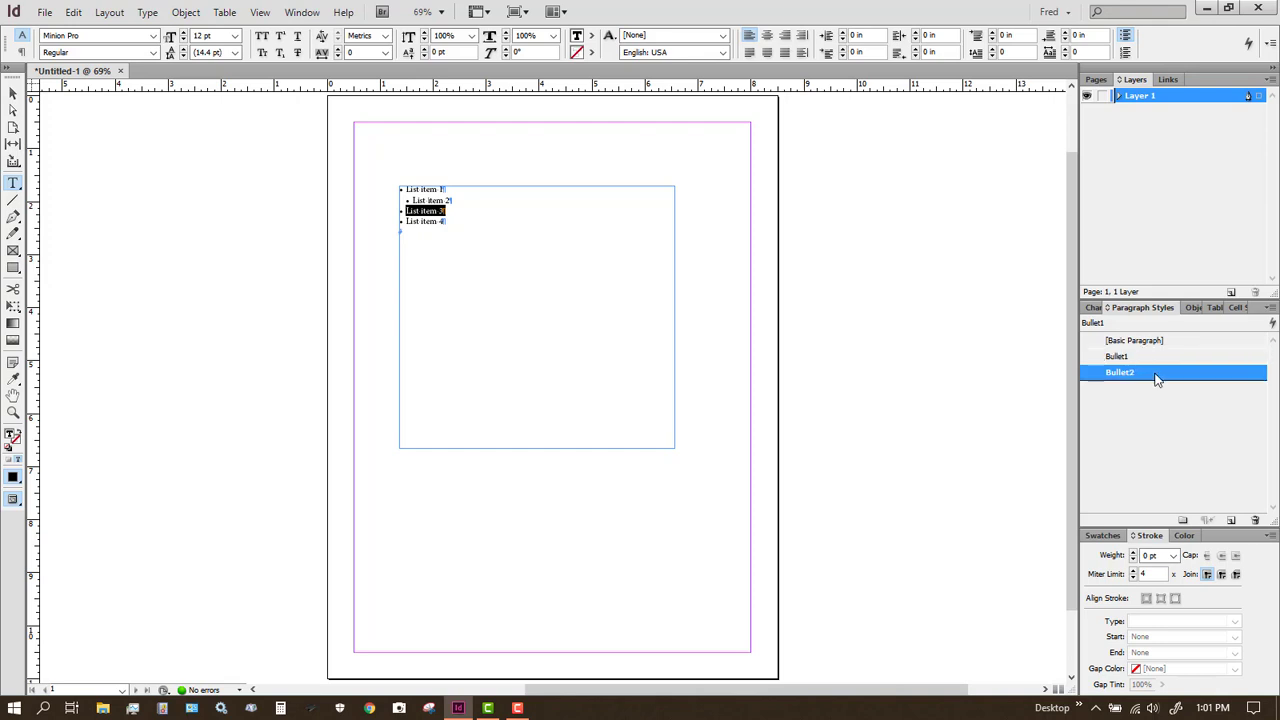
{"action": "left_click", "coordinate": [1232, 521]}
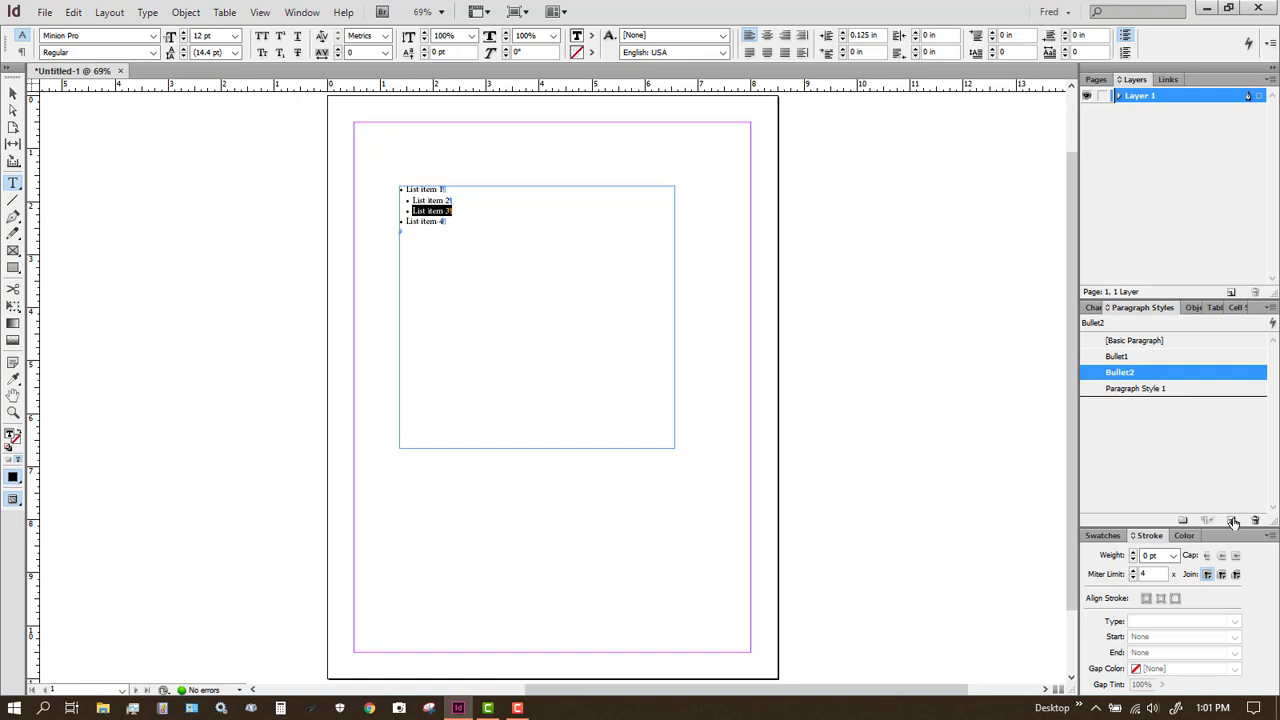
{"action": "double_click", "coordinate": [1191, 390]}
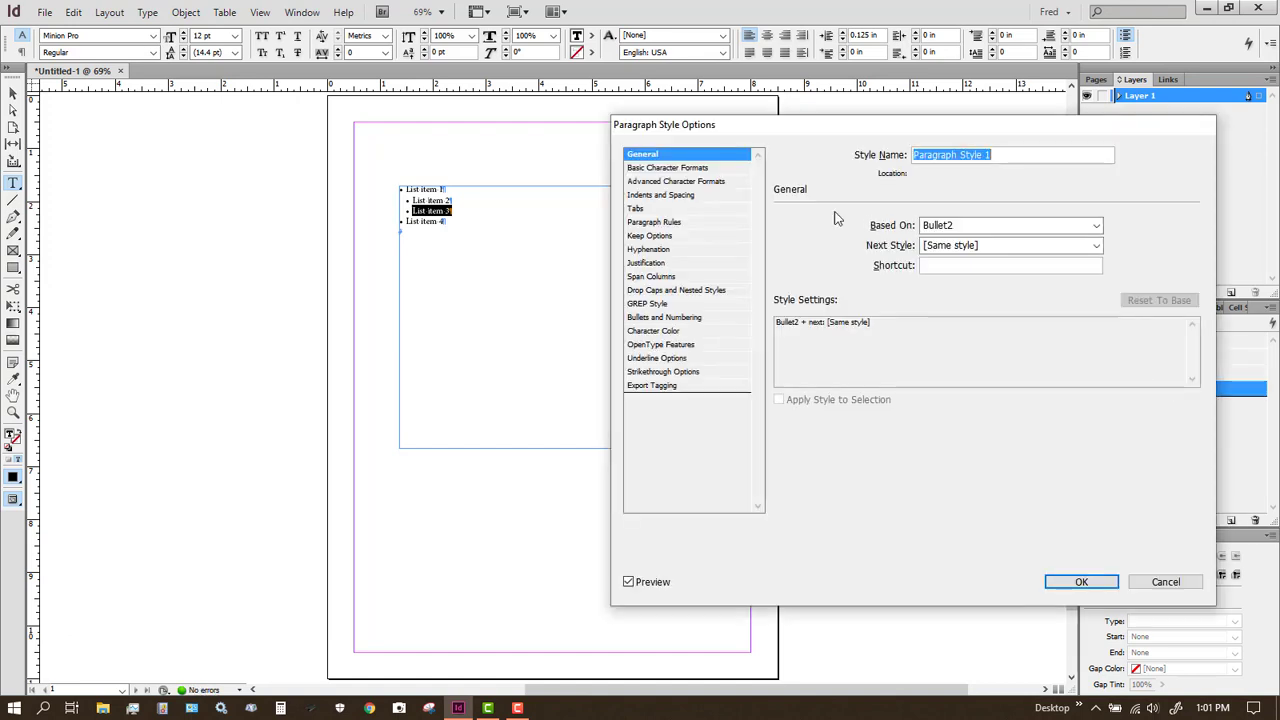
Raise the third style's bullet tab position to 0.375 in and its left indent to 0.25 in
{"action": "left_click", "coordinate": [665, 317]}
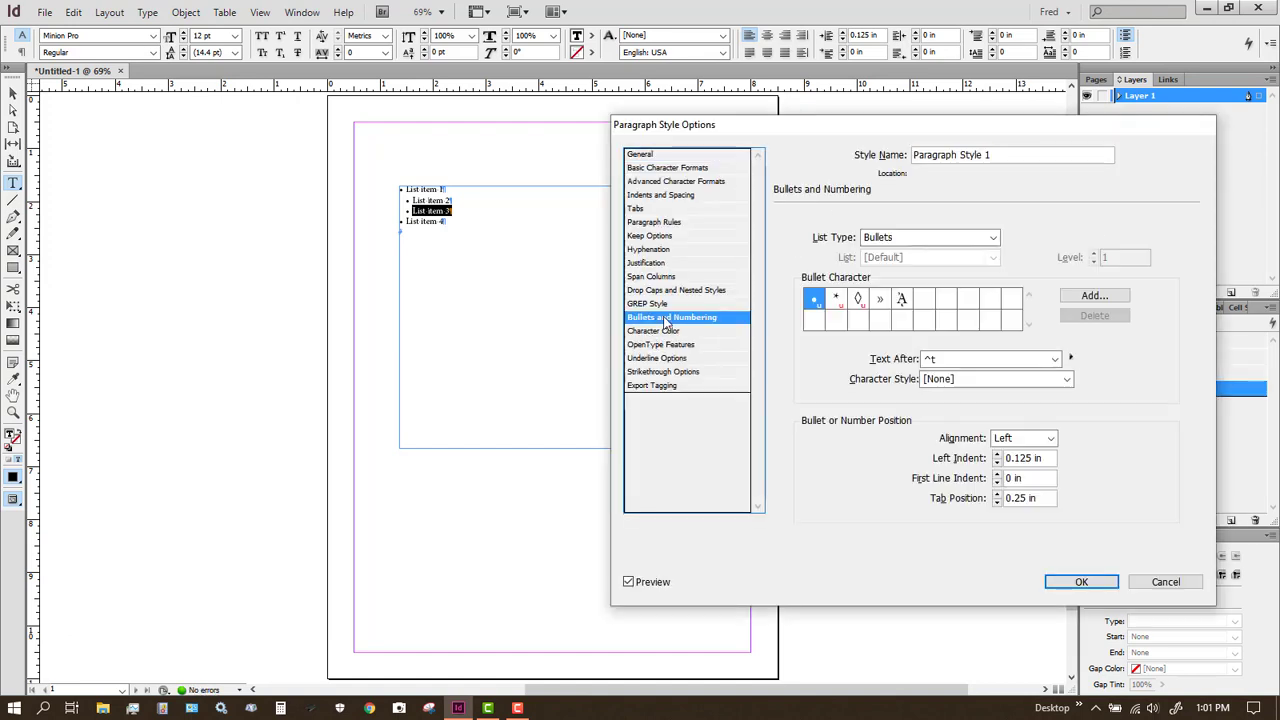
{"action": "left_click", "coordinate": [996, 494]}
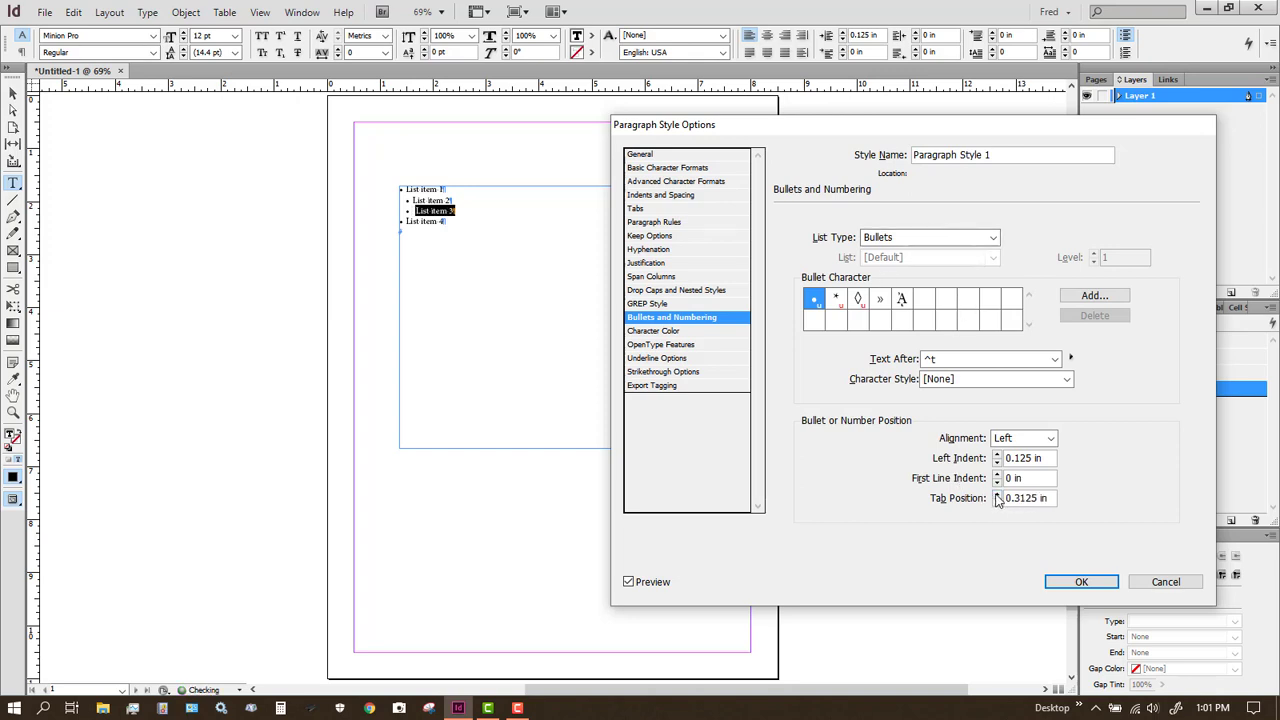
{"action": "left_click", "coordinate": [996, 494]}
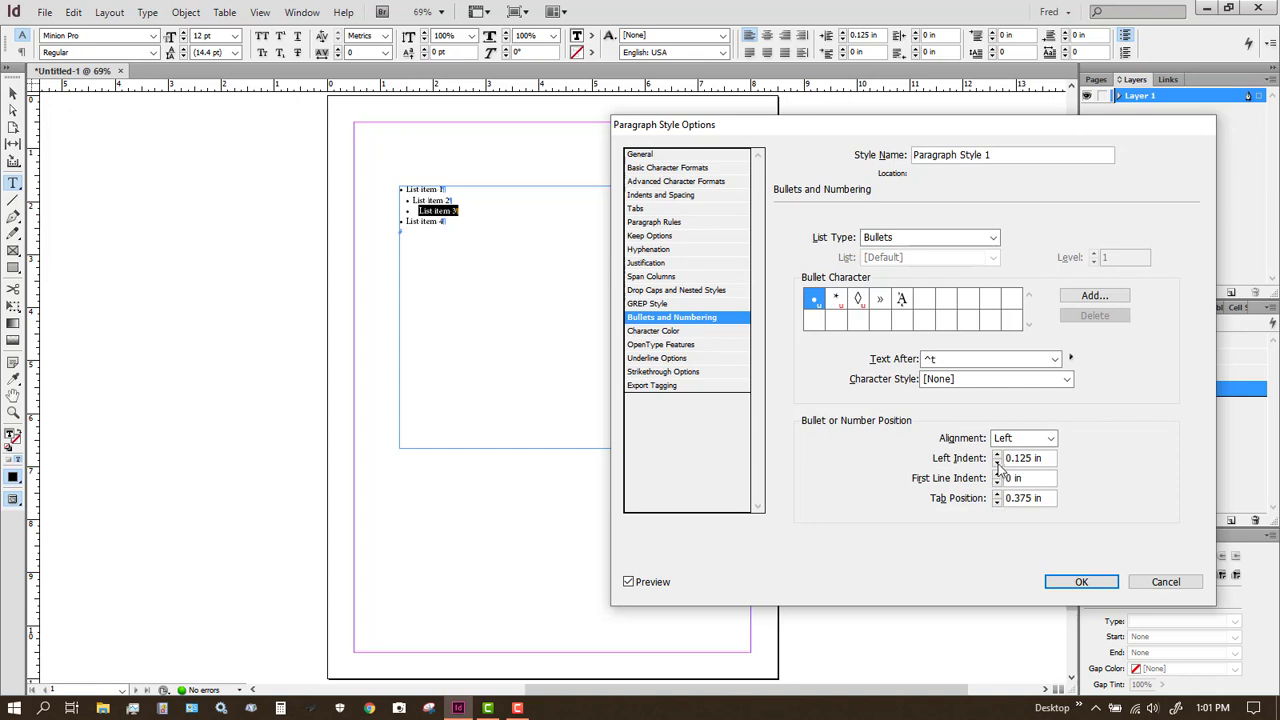
{"action": "left_click", "coordinate": [998, 456]}
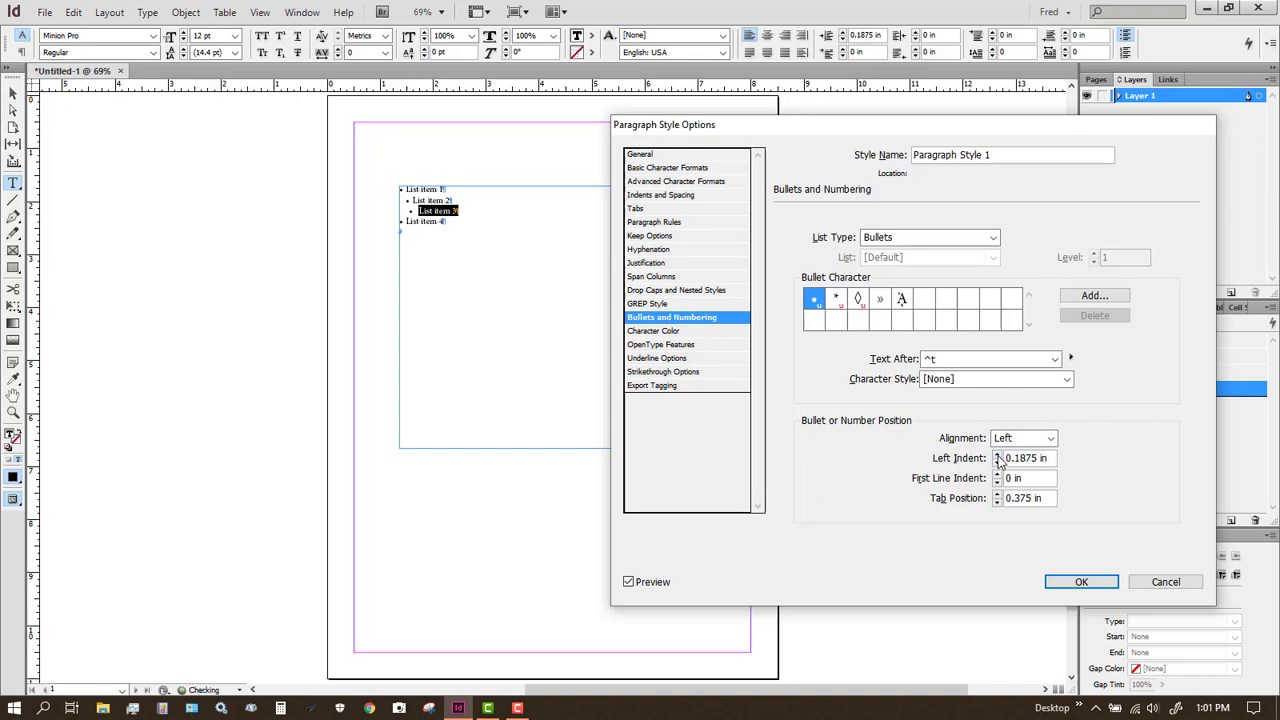